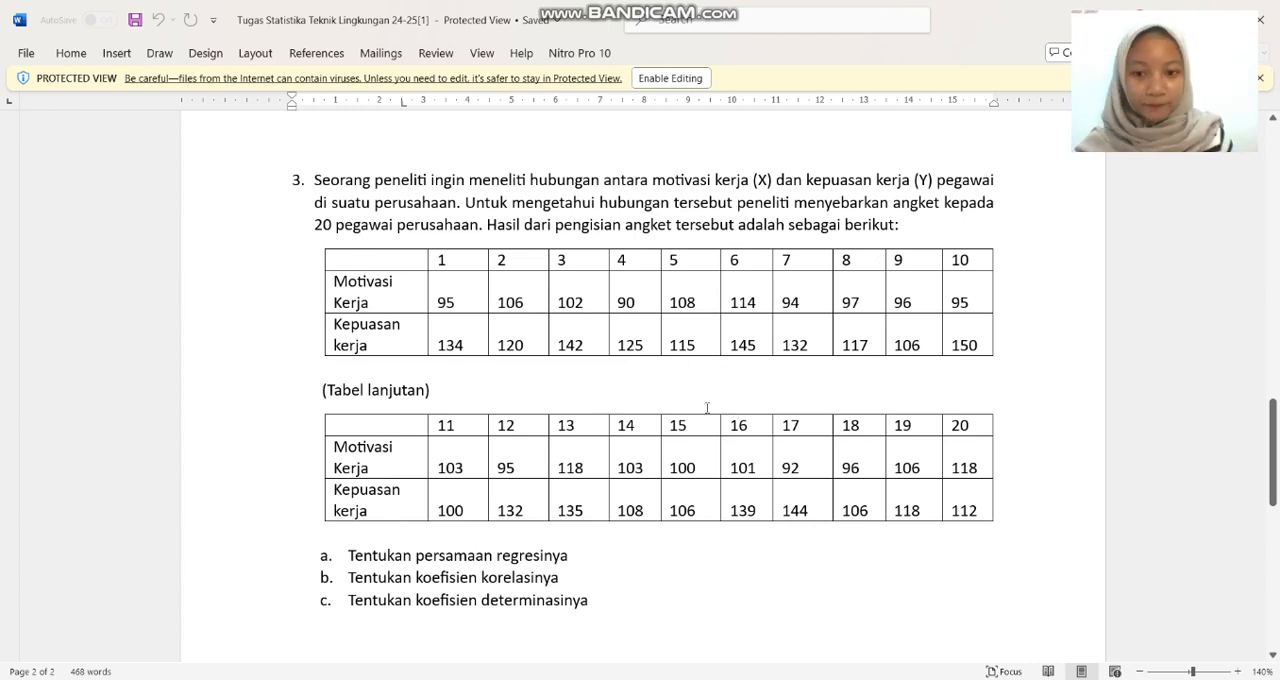
# Review question 3 on motivasi kerja and kepuasan kerja in the assignment, and its handwritten regression solution in the PDF in Edge.
pyautogui.scroll(-3, 706, 425)
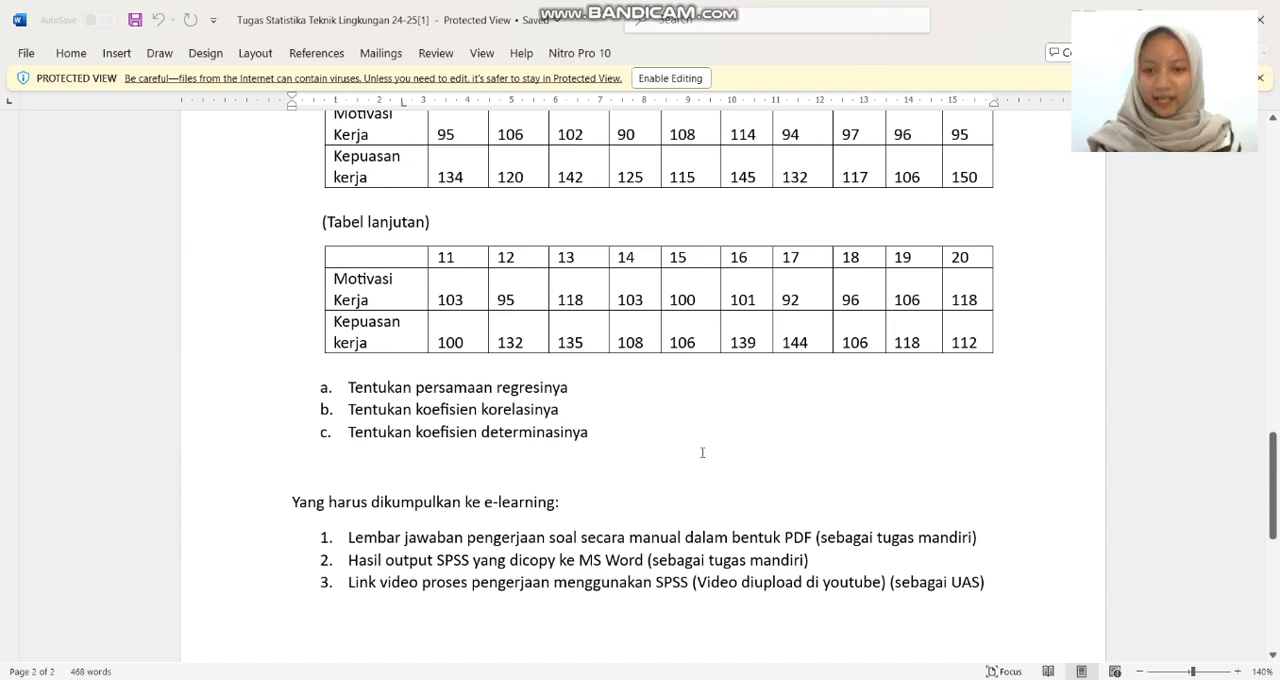
pyautogui.scroll(3, 708, 450)
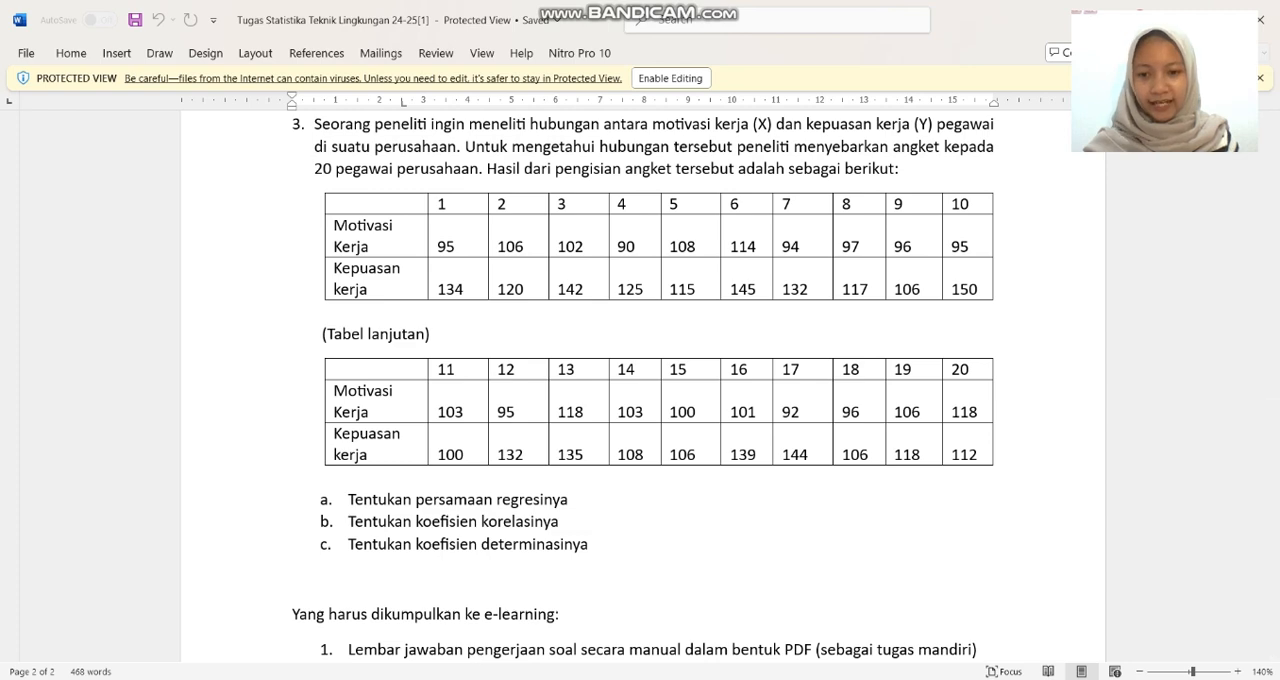
pyautogui.moveTo(459, 679)
pyautogui.click(474, 632)
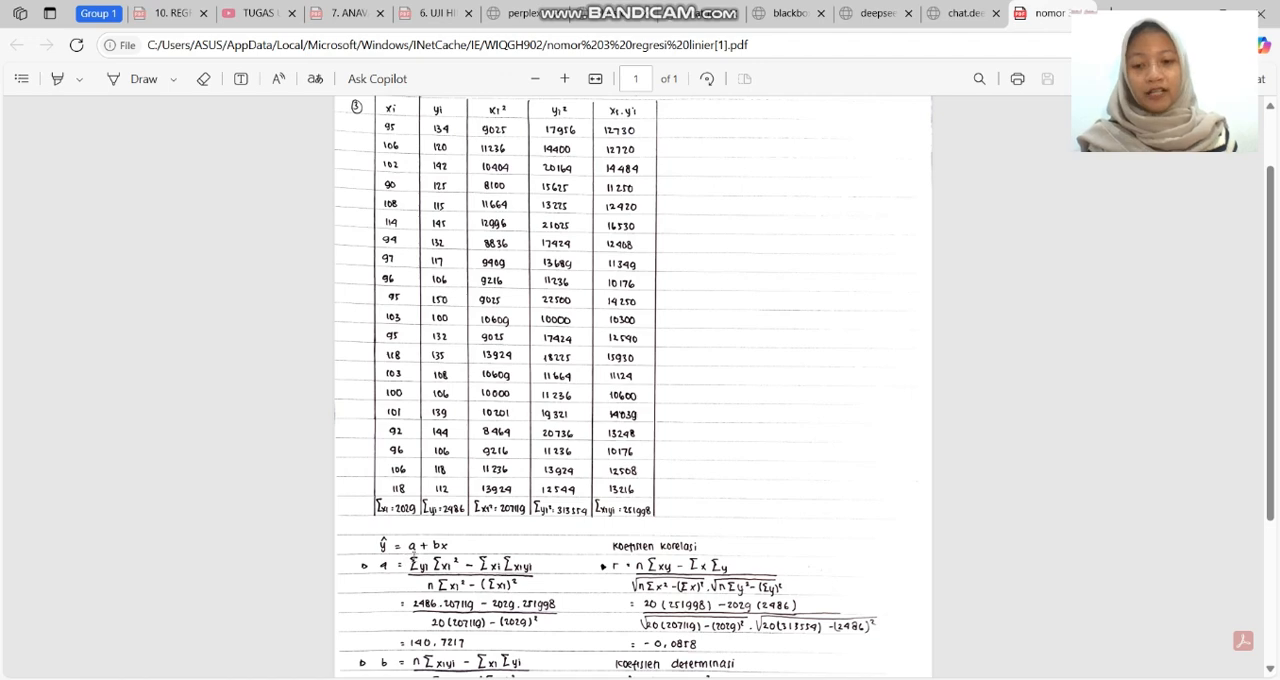
pyautogui.scroll(-1, 517, 554)
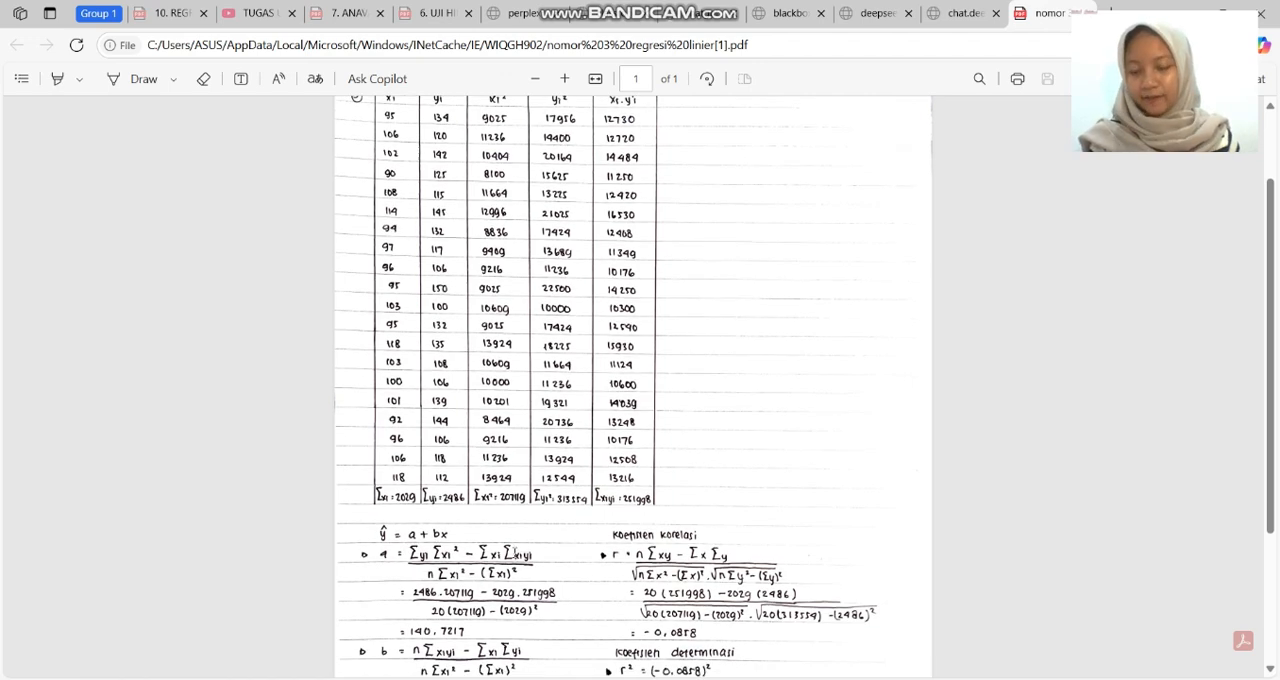
pyautogui.scroll(-3, 469, 559)
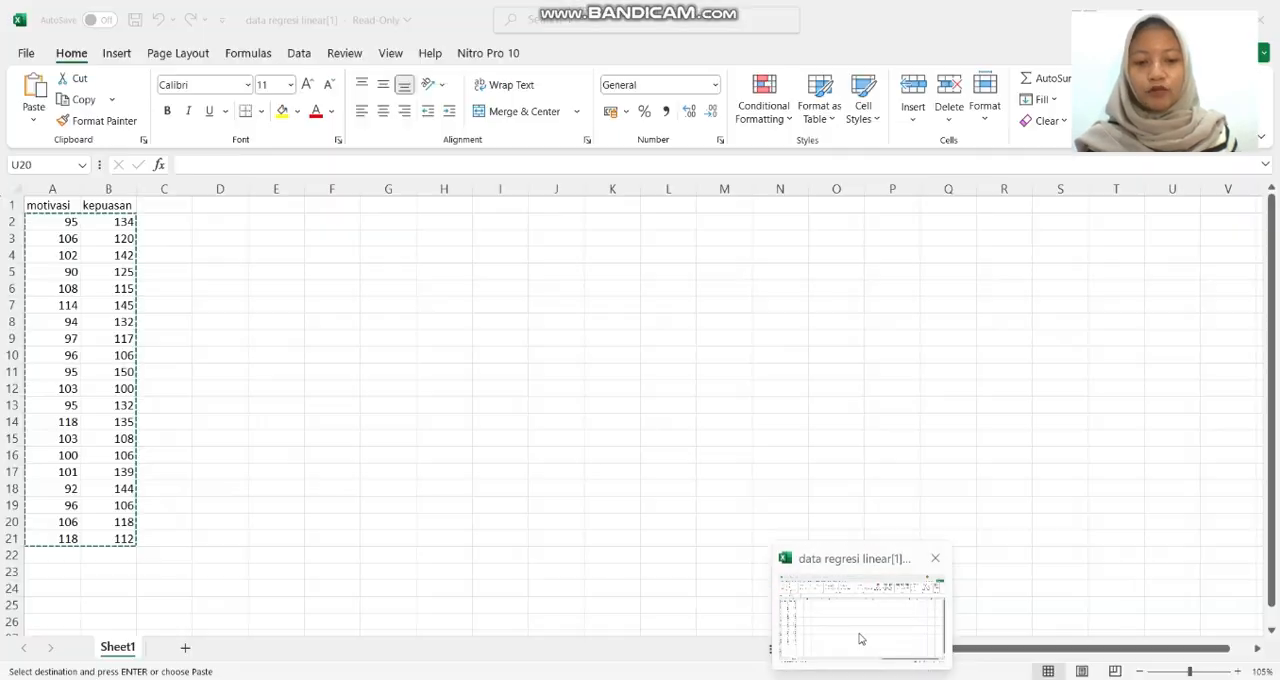
# Switch to the "data regresi linear" workbook in Excel and copy the motivasi and kepuasan values in A2:B21.
pyautogui.click(855, 630)
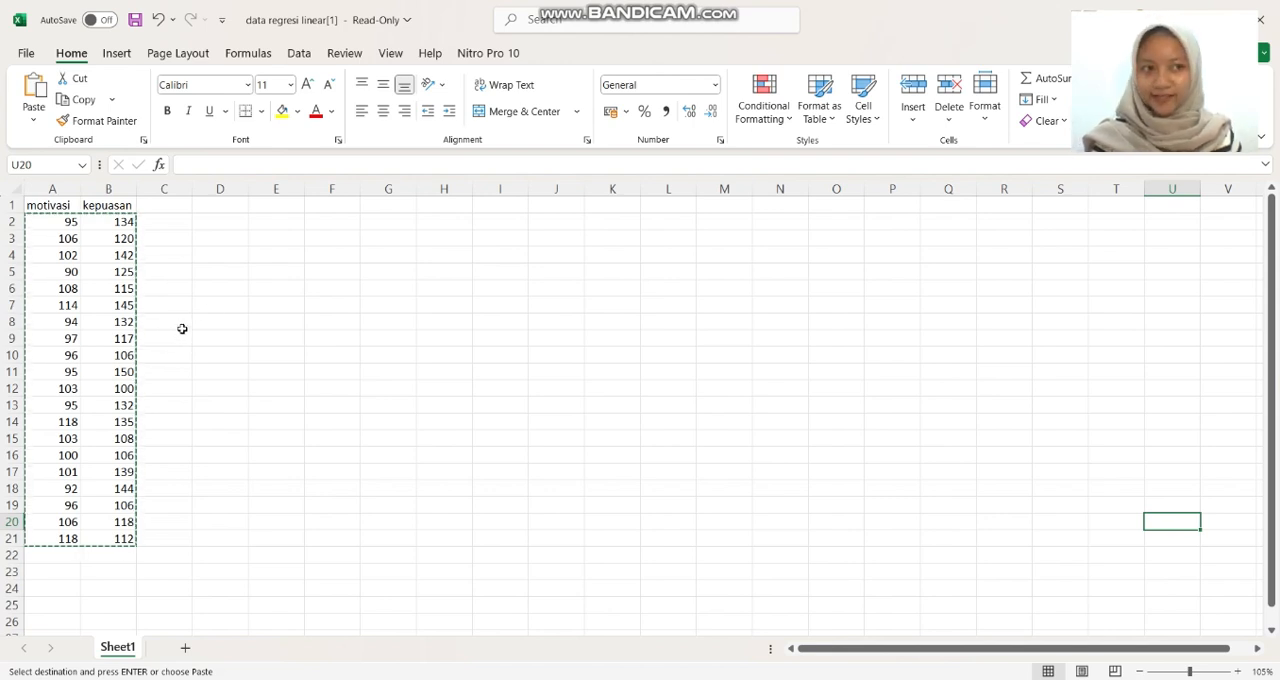
pyautogui.click(174, 246)
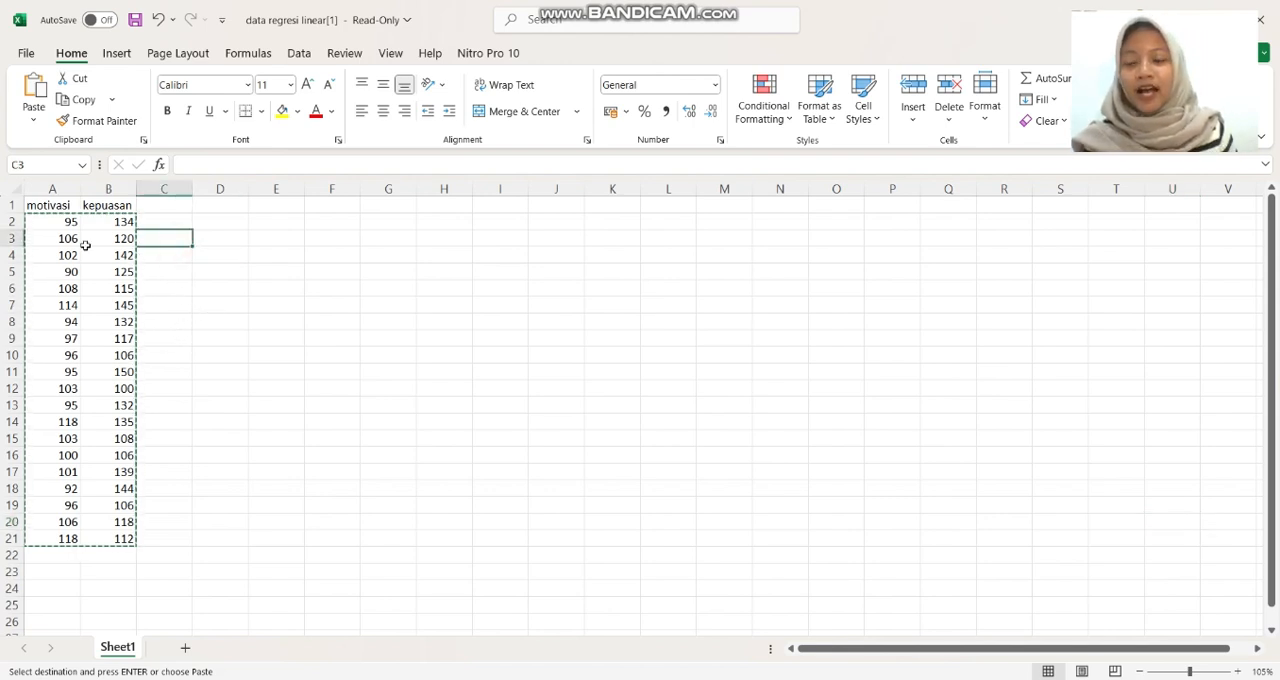
pyautogui.click(55, 221)
pyautogui.moveTo(75, 229); pyautogui.dragTo(99, 546)
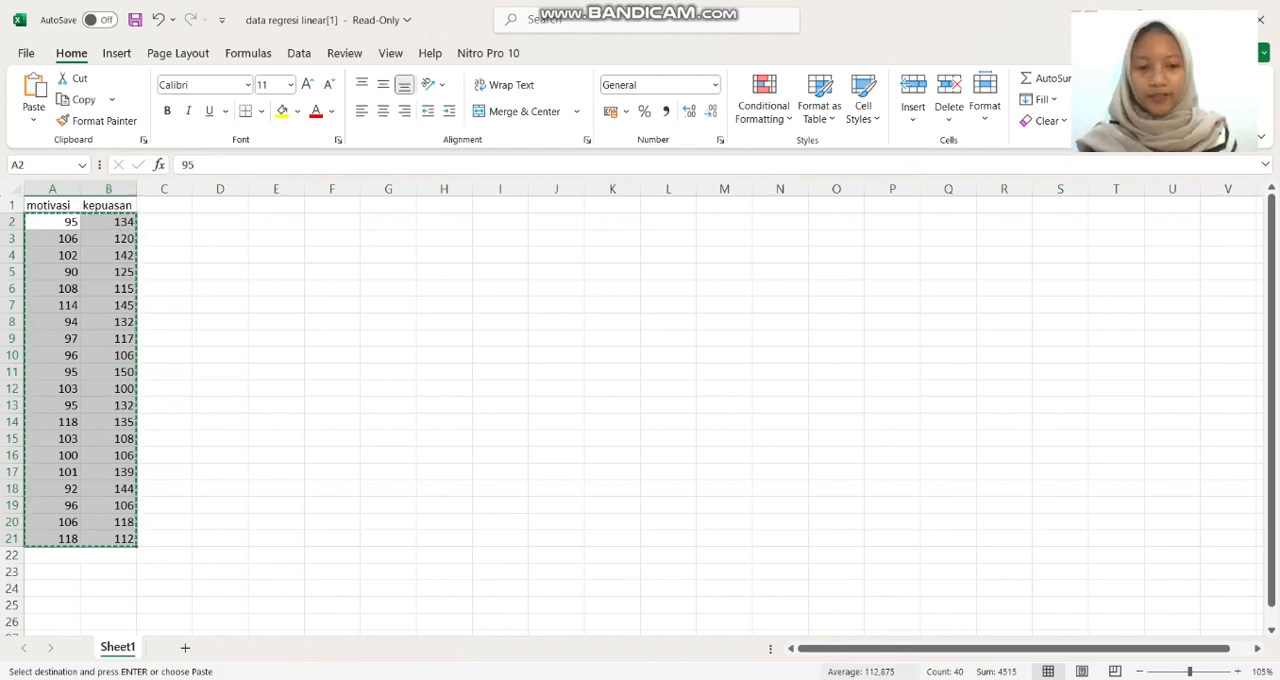
# Switch to the SPSS Data Editor and define two variables named motivasi and kepuasan.
pyautogui.moveTo(972, 679)
pyautogui.click(903, 630)
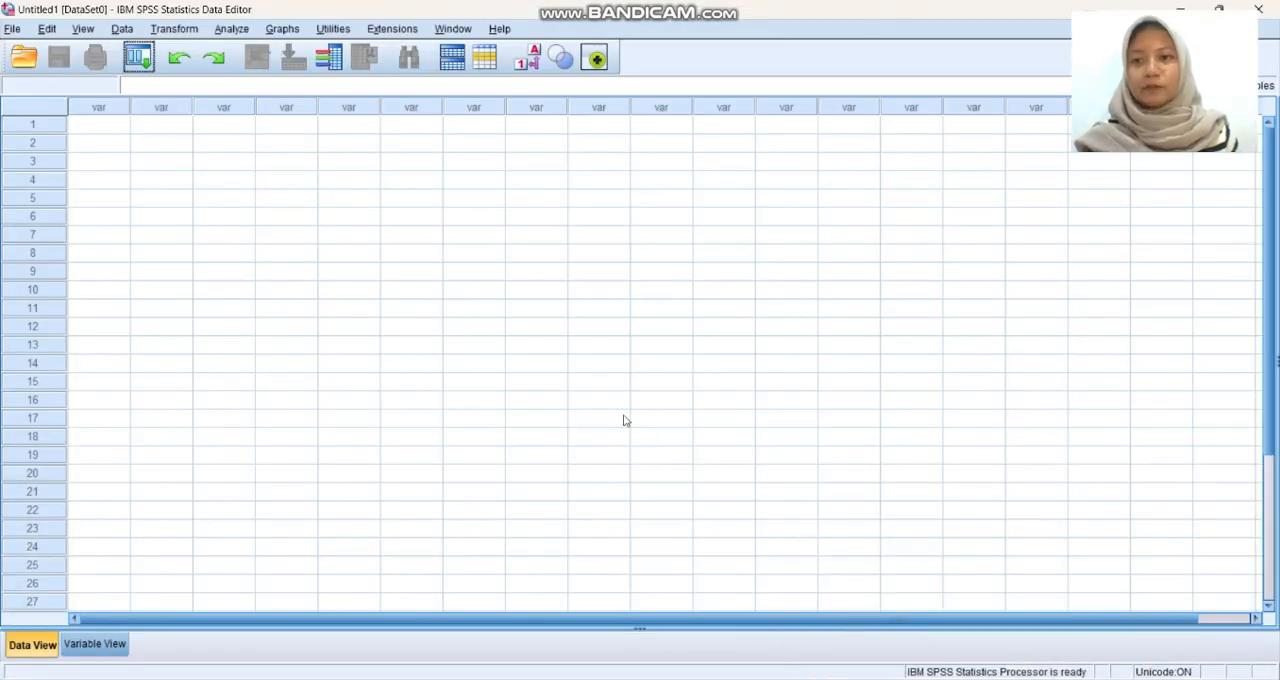
pyautogui.click(97, 646)
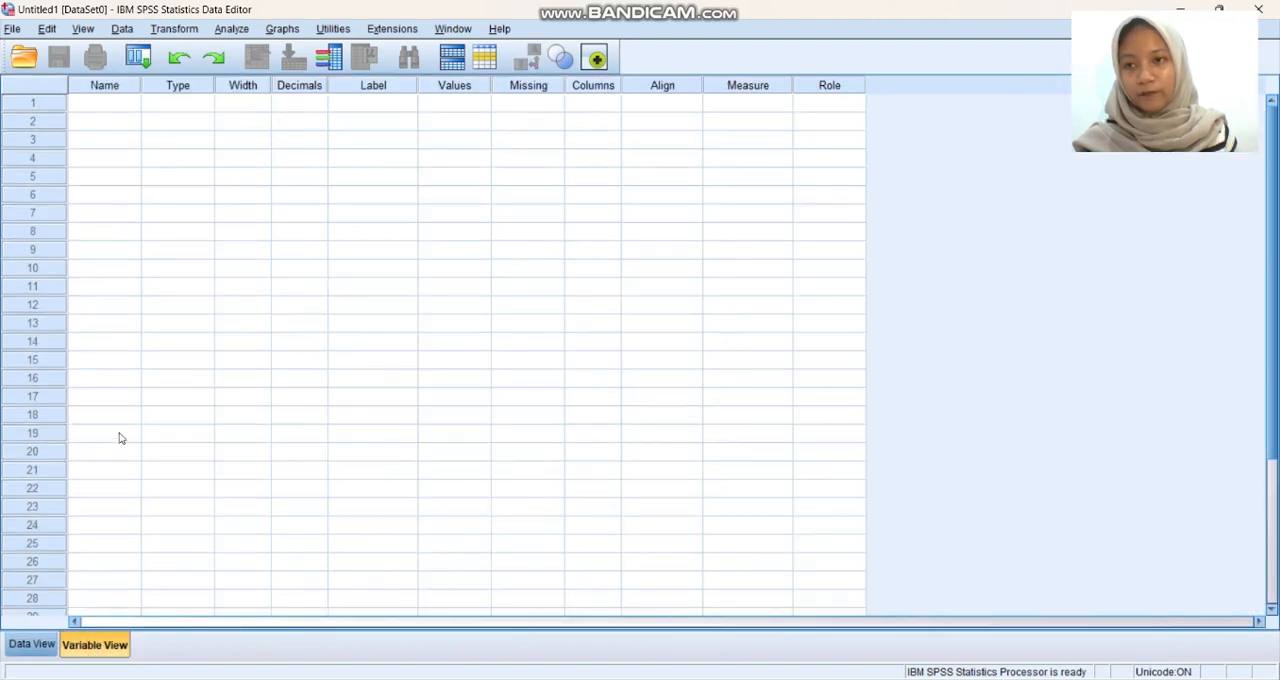
pyautogui.click(107, 103)
pyautogui.write('motivasi')
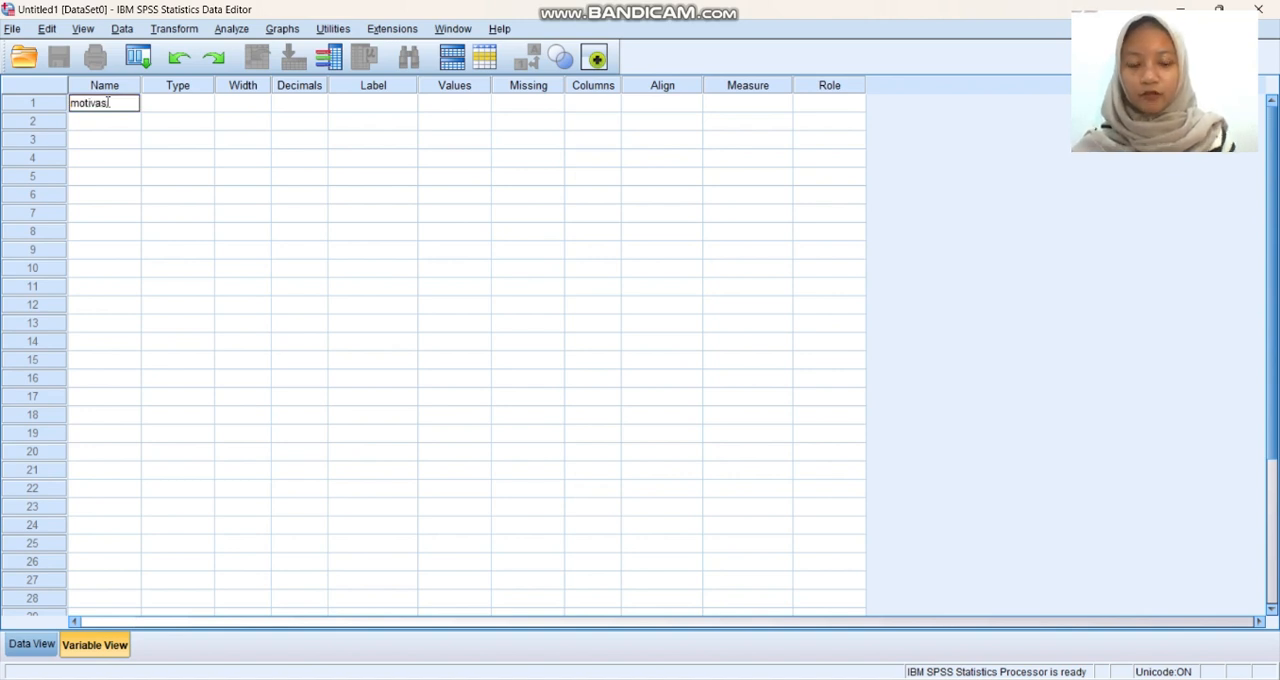
pyautogui.press('Return')
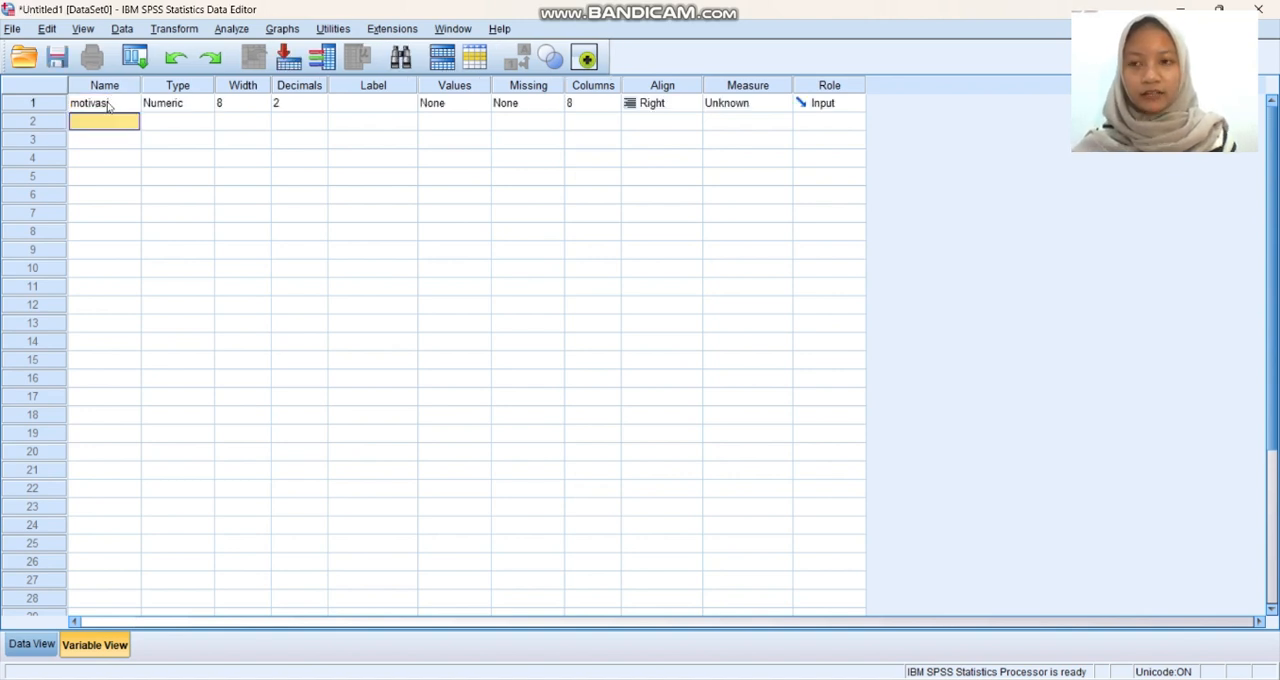
pyautogui.write('kep')
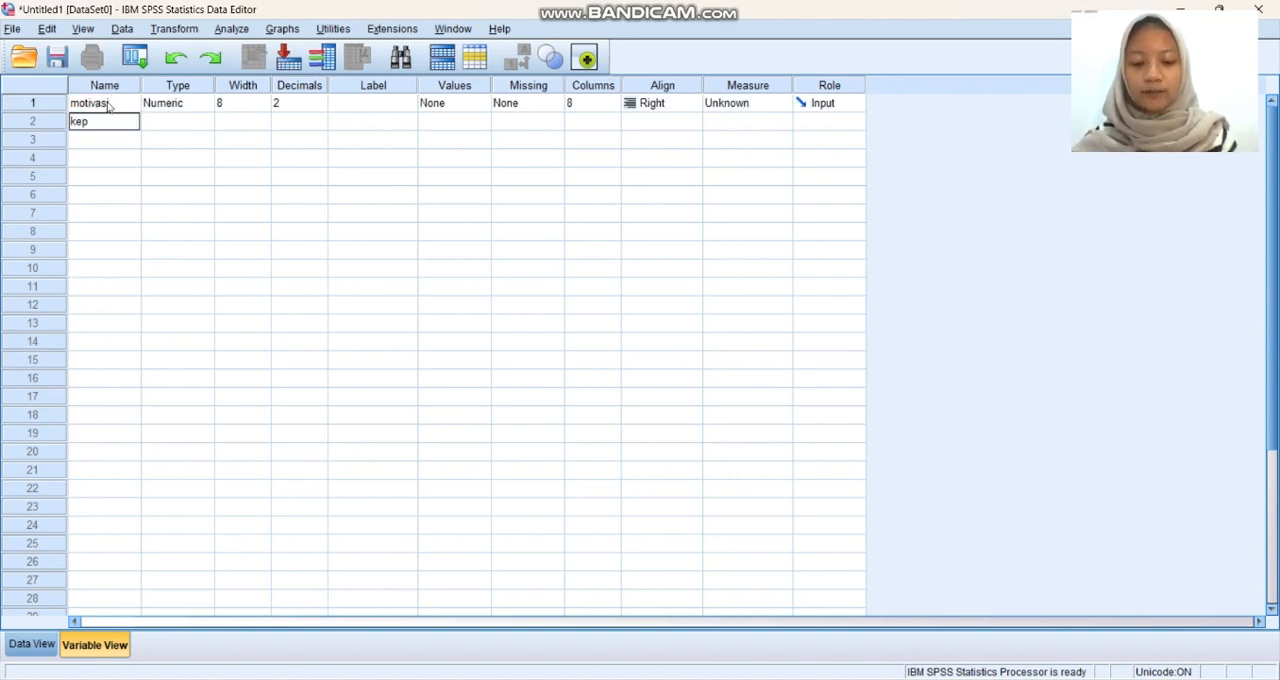
pyautogui.write('uasan')
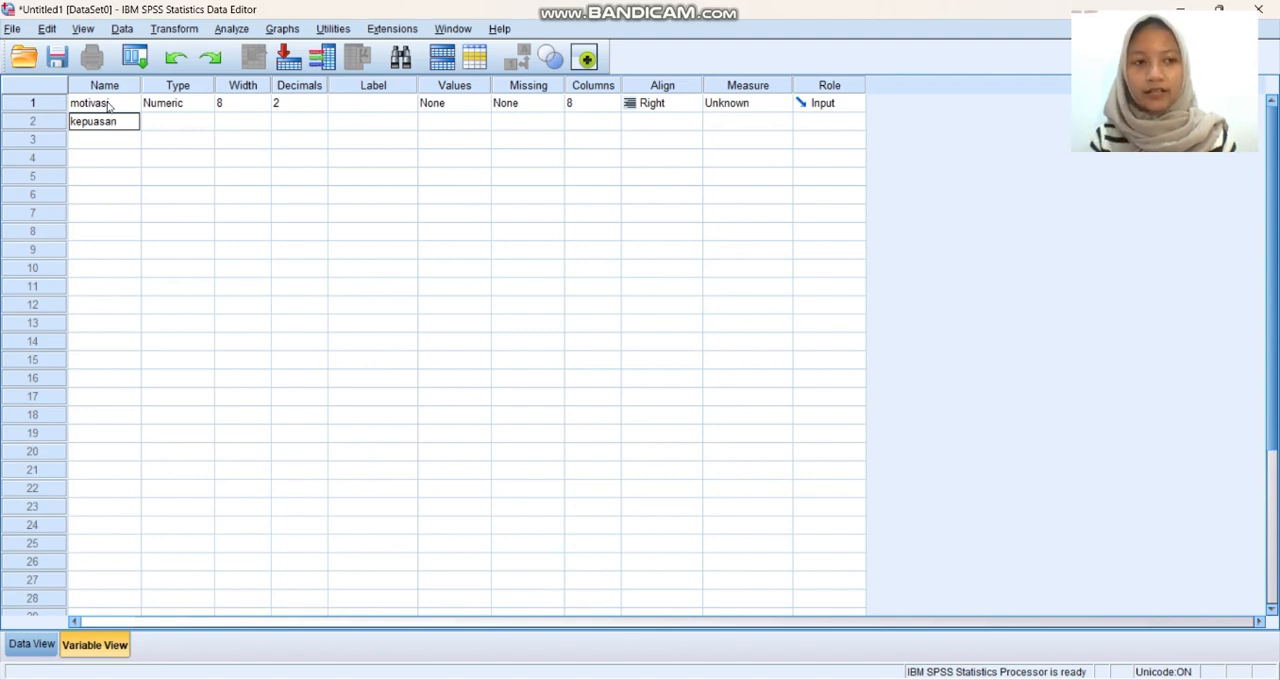
pyautogui.press('Return')
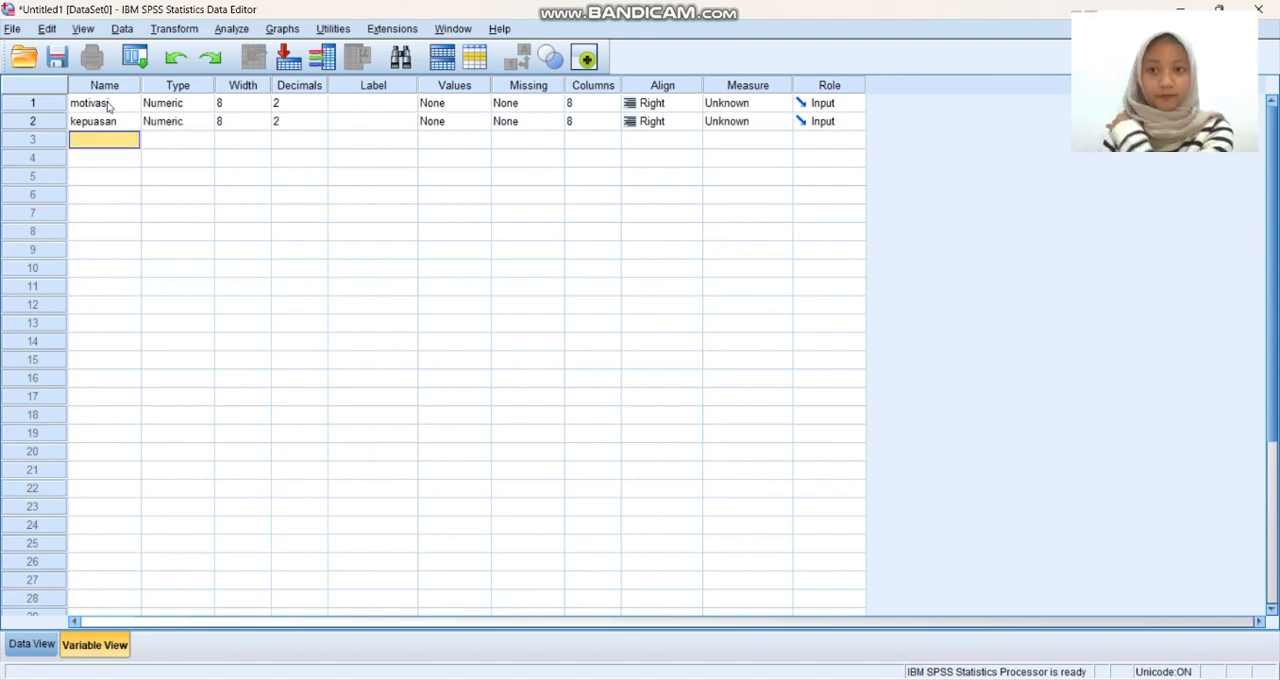
# Set the decimals of both motivasi and kepuasan to 0.
pyautogui.click(313, 108)
pyautogui.click(319, 107)
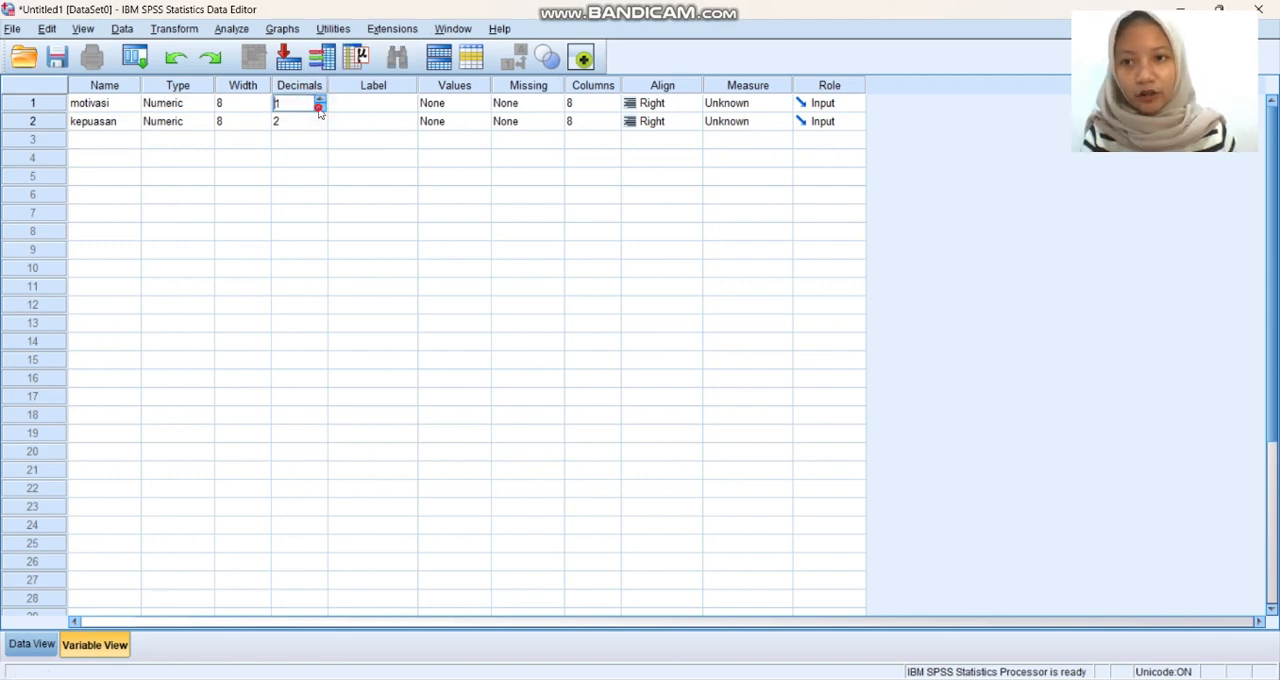
pyautogui.click(319, 107)
pyautogui.click(310, 124)
pyautogui.click(320, 125)
pyautogui.click(320, 125)
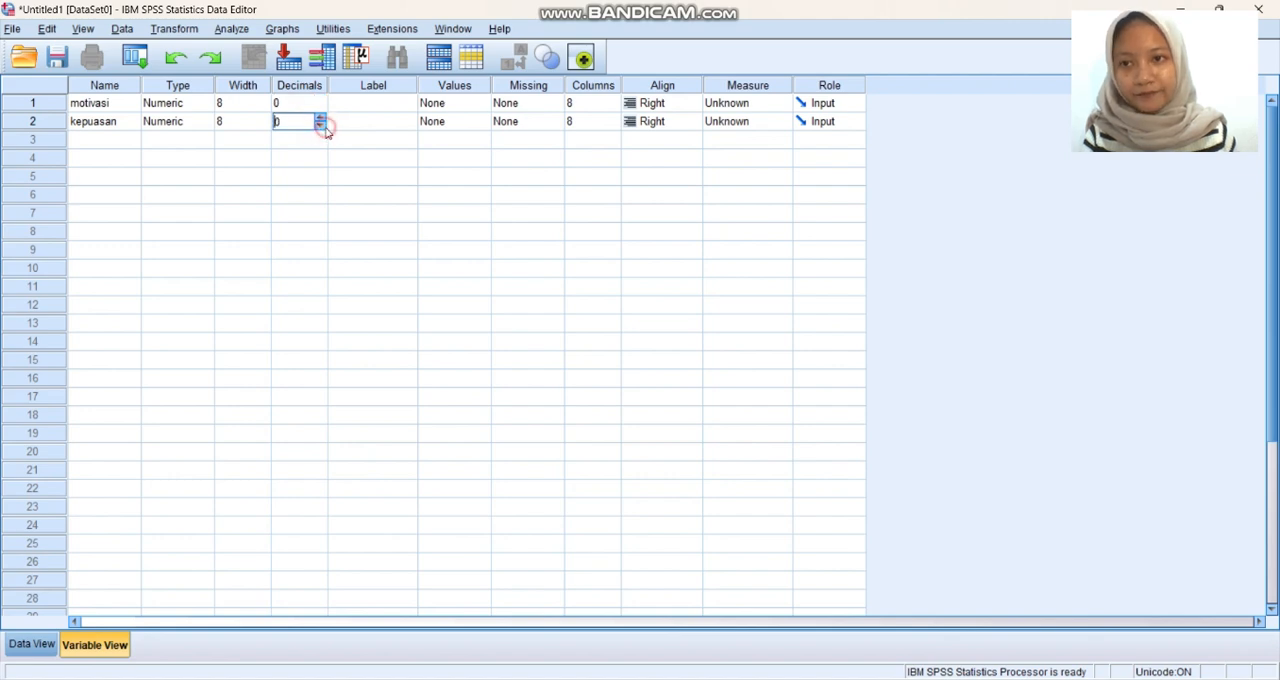
# Label the first variable "motivasi" and the second variable "kepuasan".
pyautogui.click(387, 108)
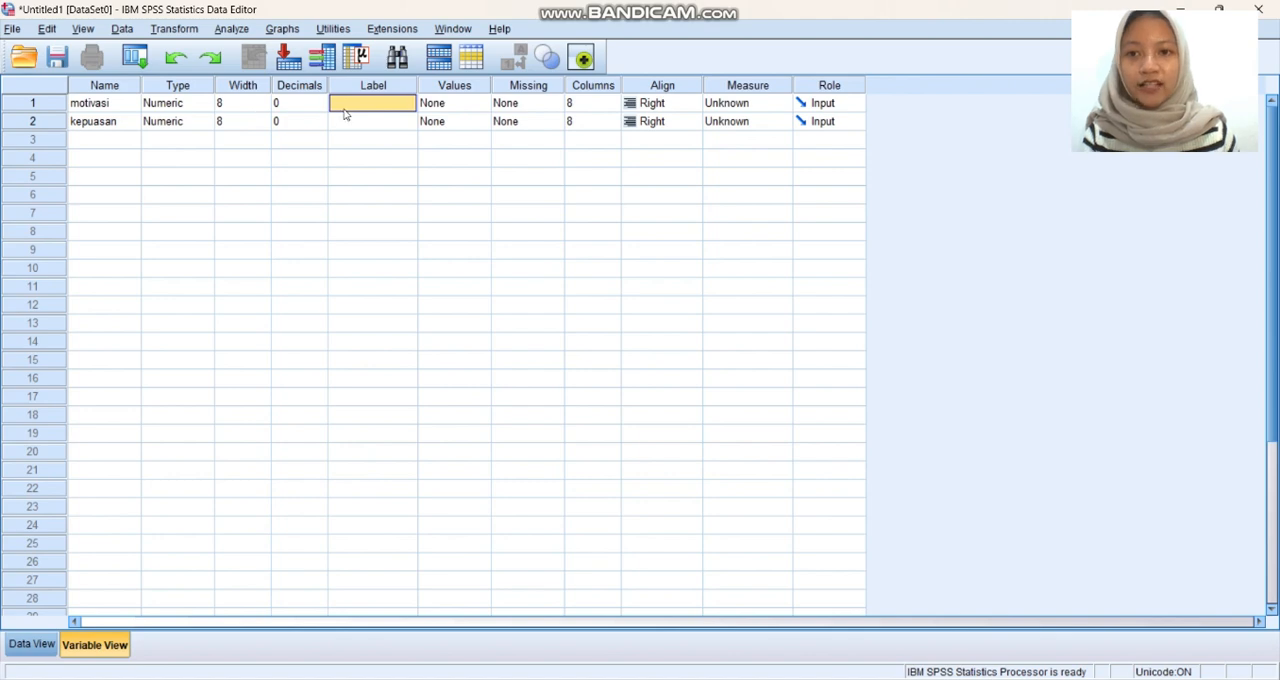
pyautogui.write('motivasi')
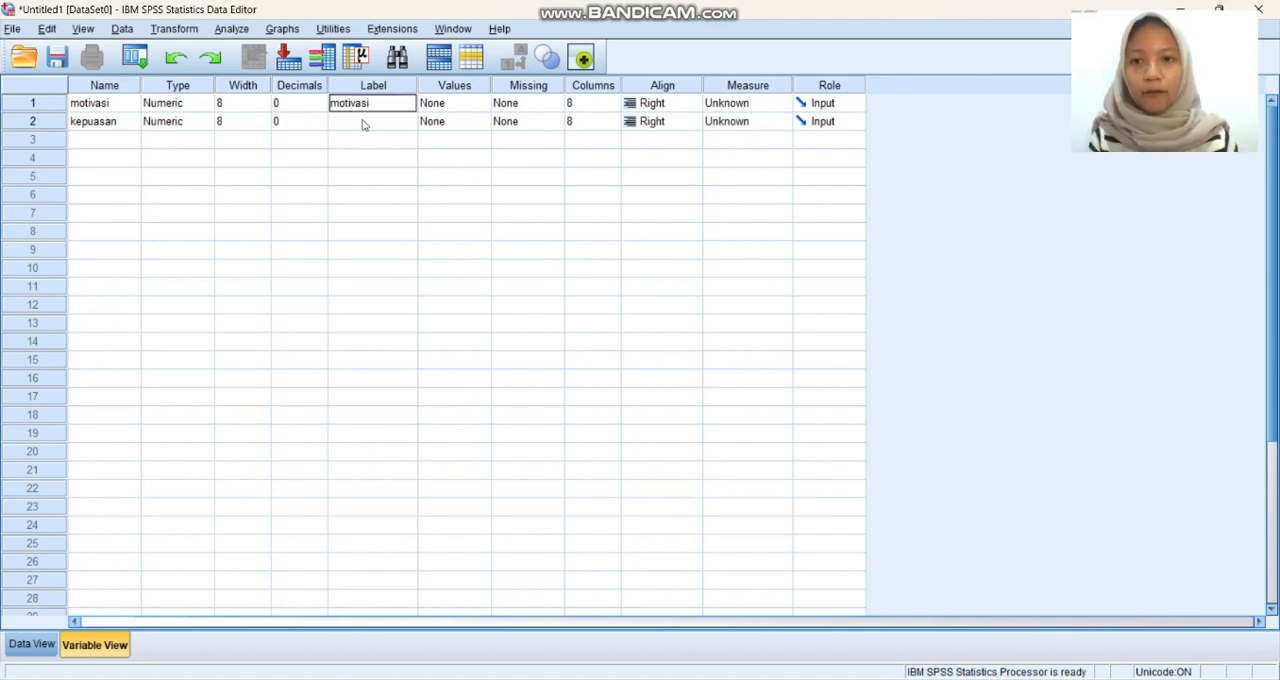
pyautogui.click(363, 121)
pyautogui.write('kepu')
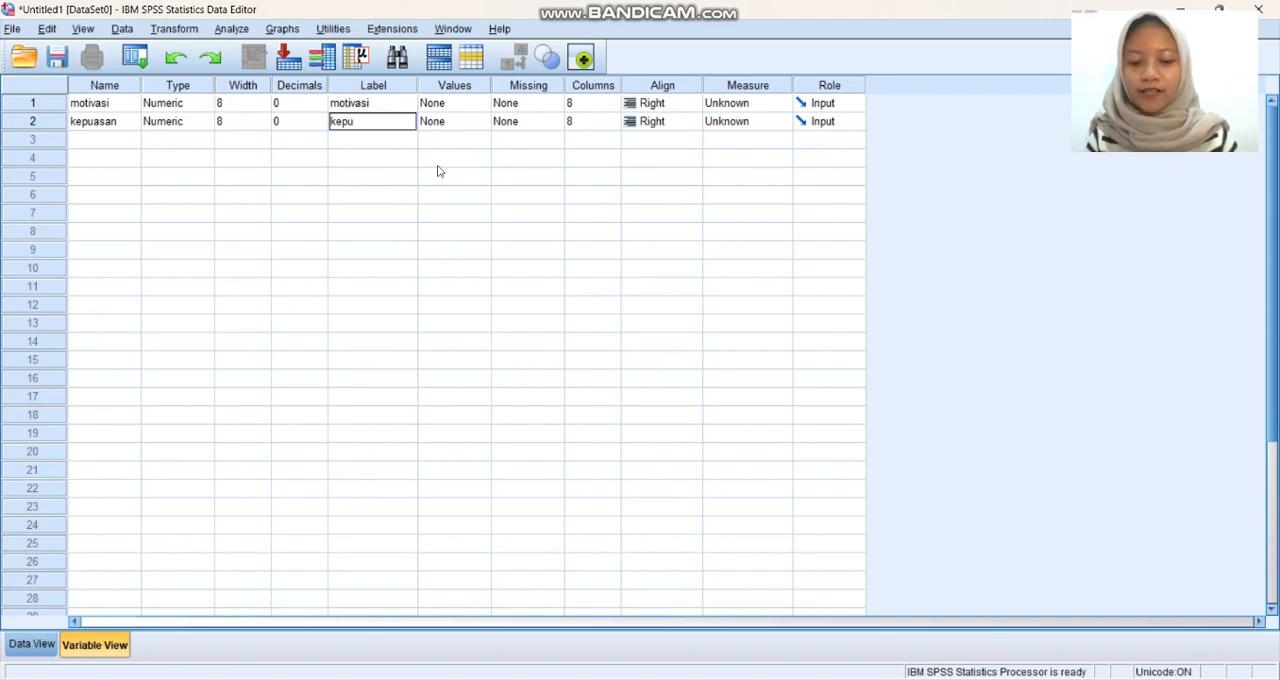
pyautogui.write('asan')
pyautogui.click(437, 160)
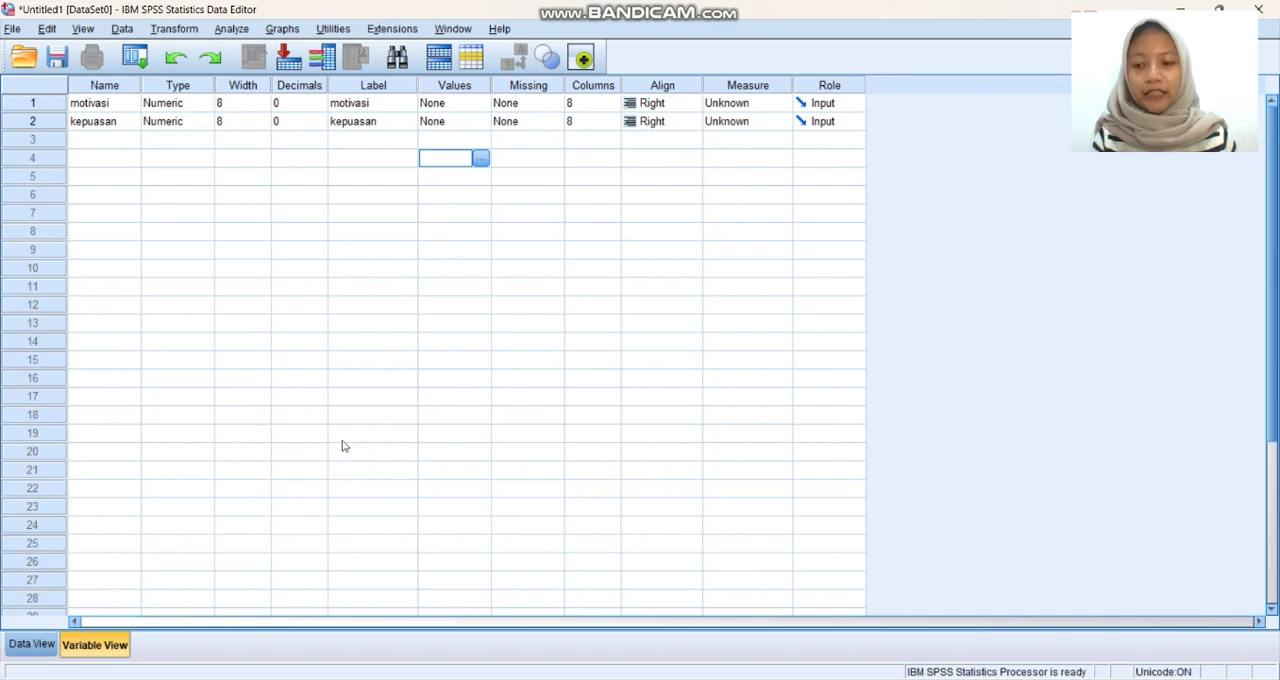
# Paste the copied Excel values into the data grid, starting at row 1 of the motivasi column.
pyautogui.click(32, 646)
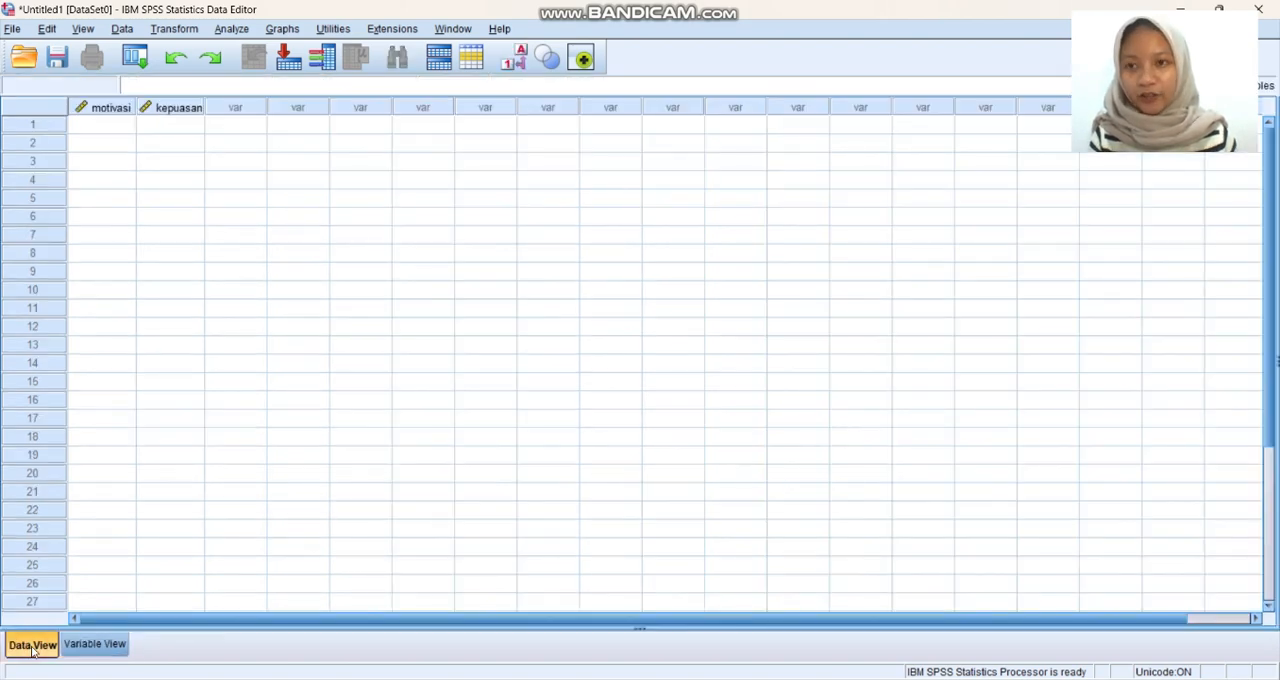
pyautogui.click(118, 127)
pyautogui.rightClick(119, 124)
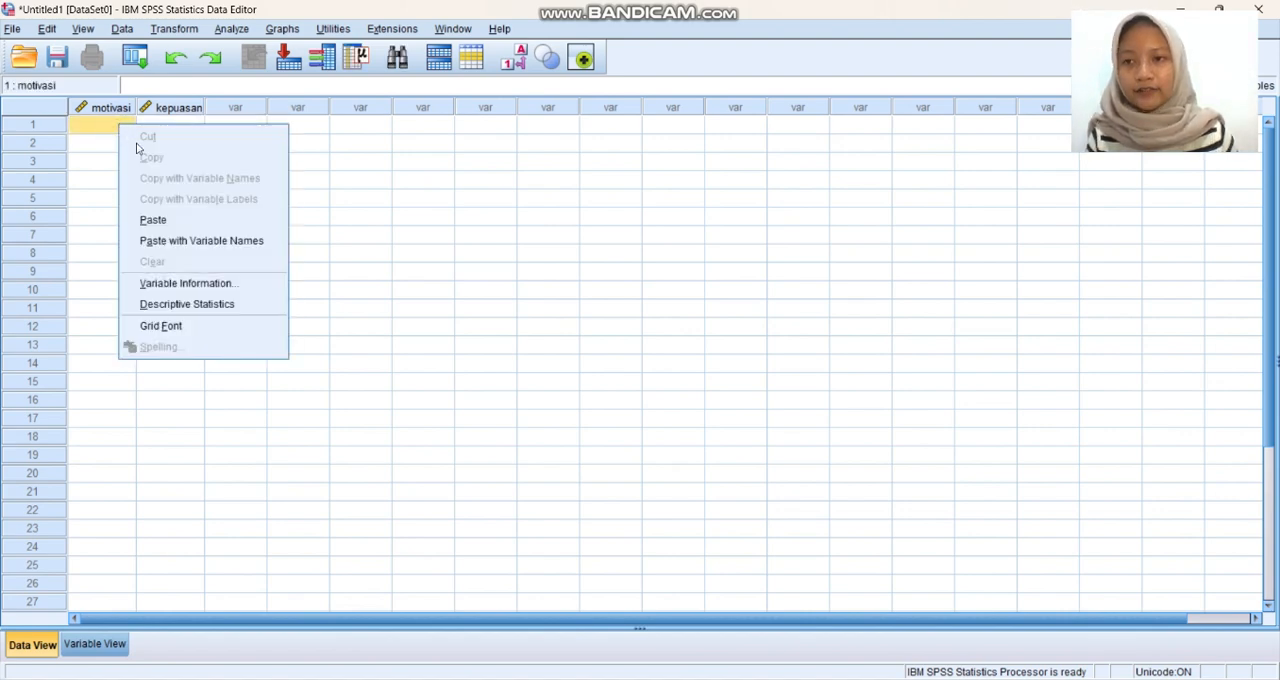
pyautogui.click(164, 221)
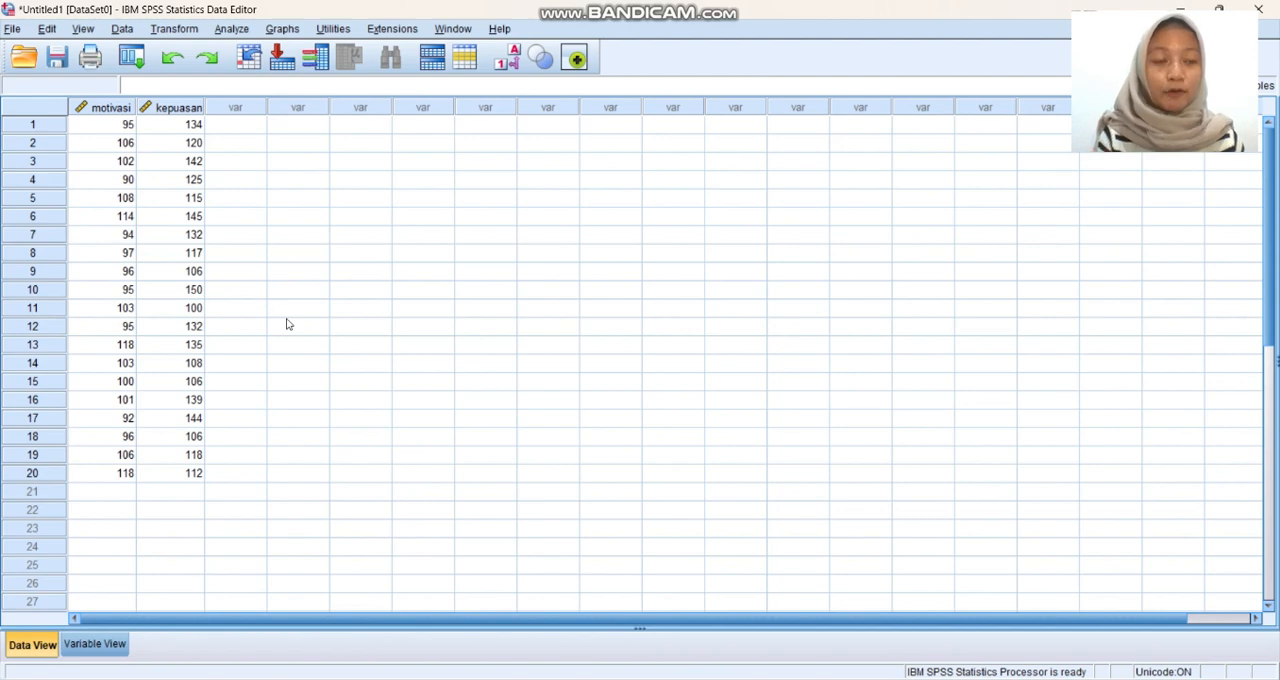
# Run a linear regression with kepuasan as the dependent variable and motivasi as the independent variable, using the Enter method.
pyautogui.click(232, 30)
pyautogui.moveTo(290, 224)
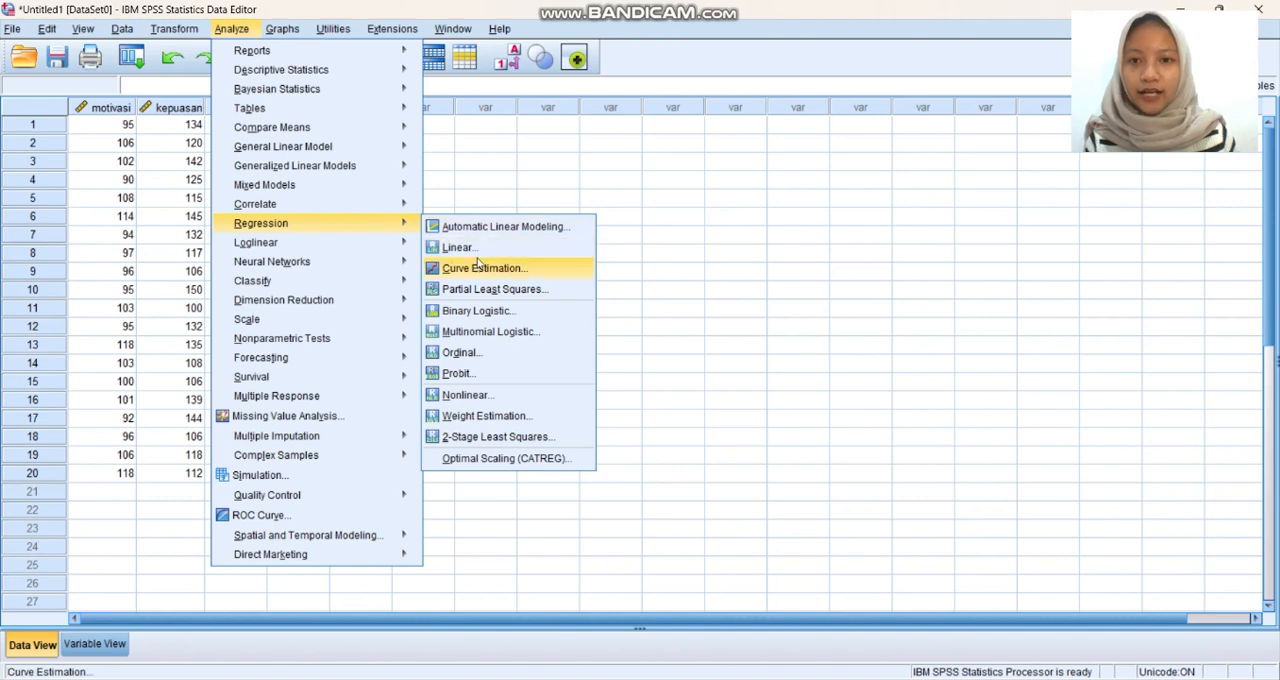
pyautogui.click(477, 252)
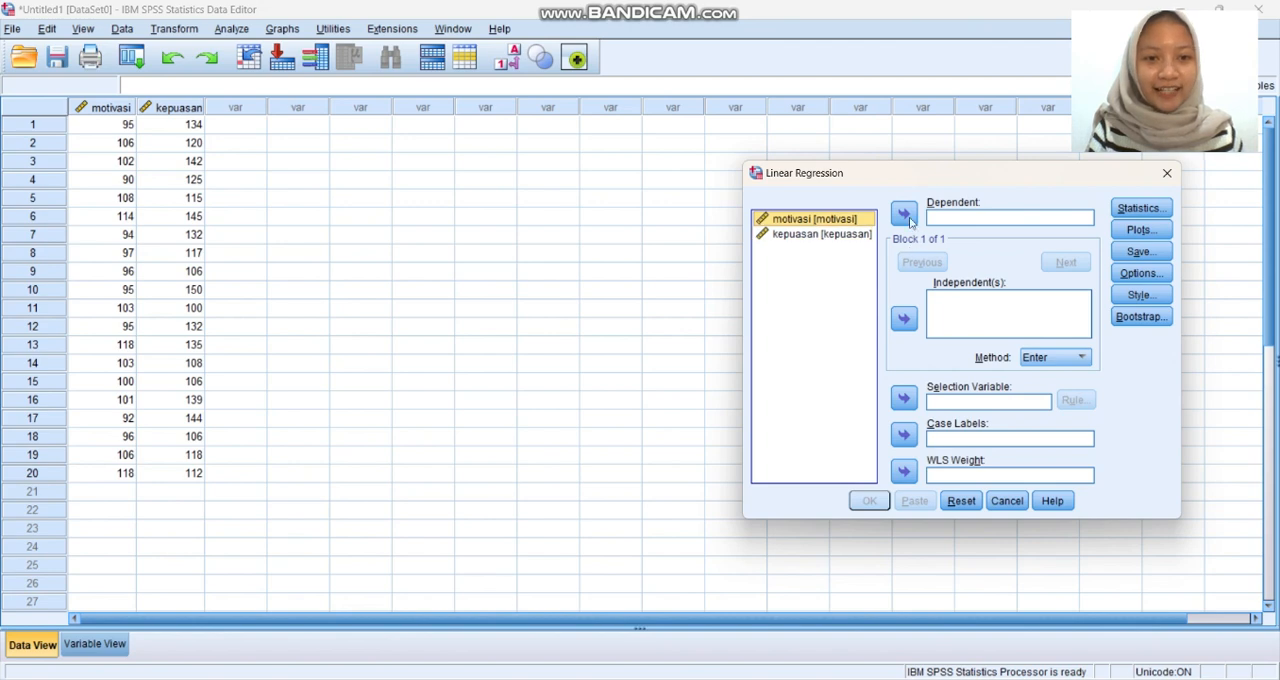
pyautogui.click(860, 236)
pyautogui.click(903, 216)
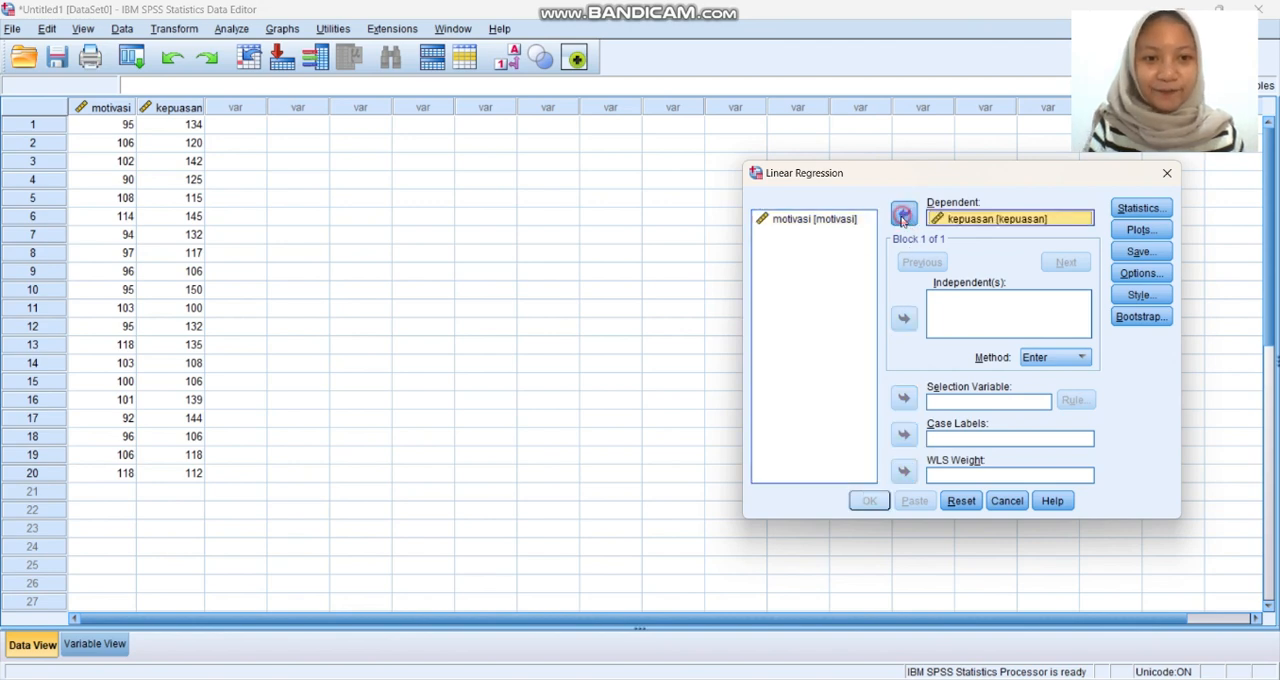
pyautogui.click(845, 222)
pyautogui.click(903, 317)
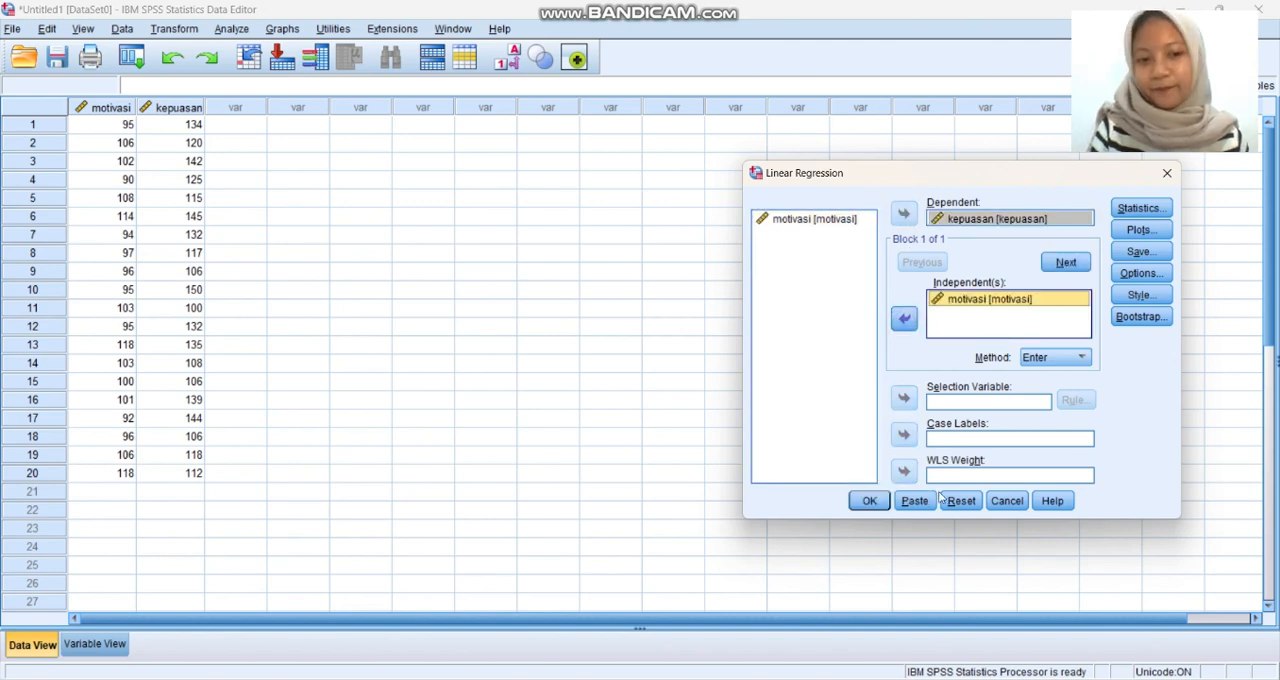
pyautogui.click(869, 501)
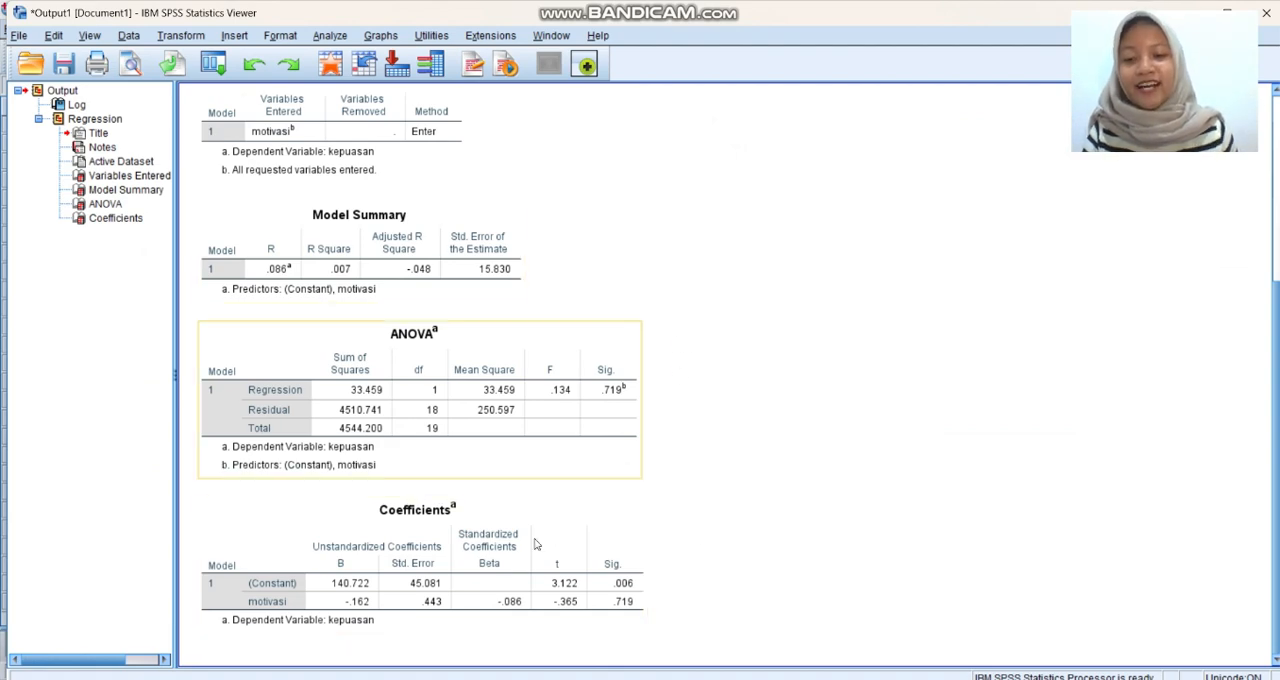
# Examine the regression output, from the command log through the Model Summary, ANOVA and Coefficients tables.
pyautogui.scroll(3, 714, 511)
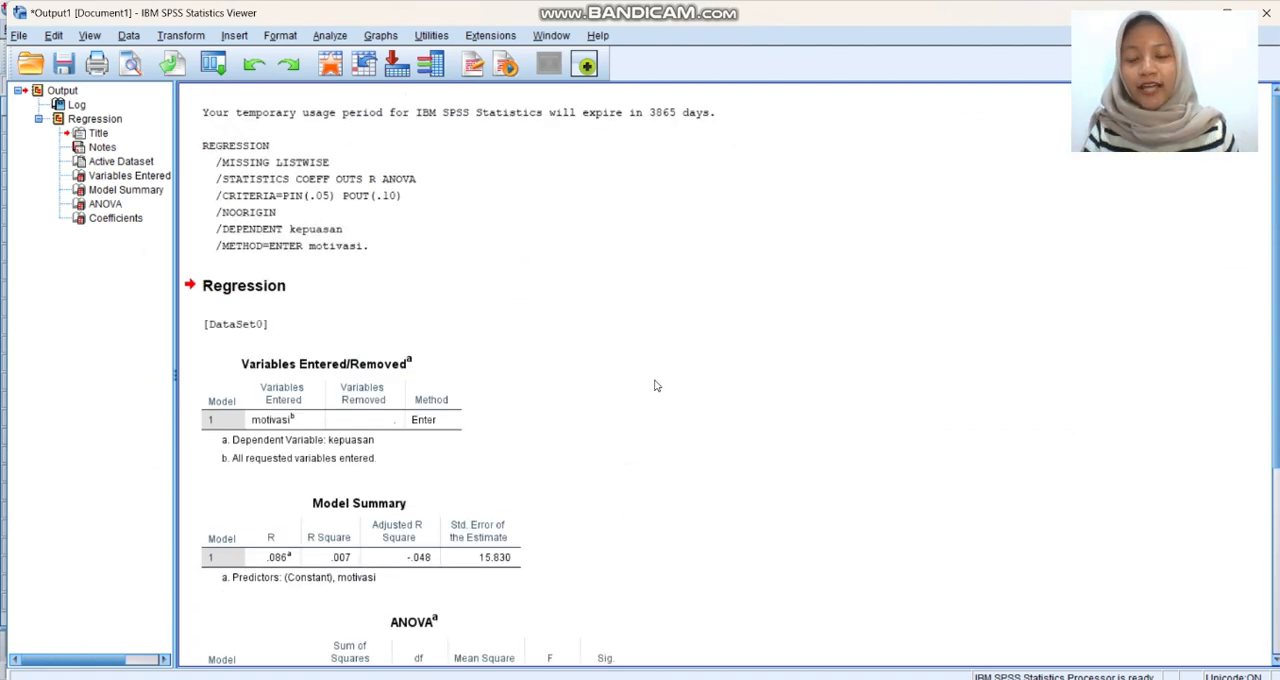
pyautogui.scroll(-3, 655, 399)
pyautogui.scroll(-3, 655, 399)
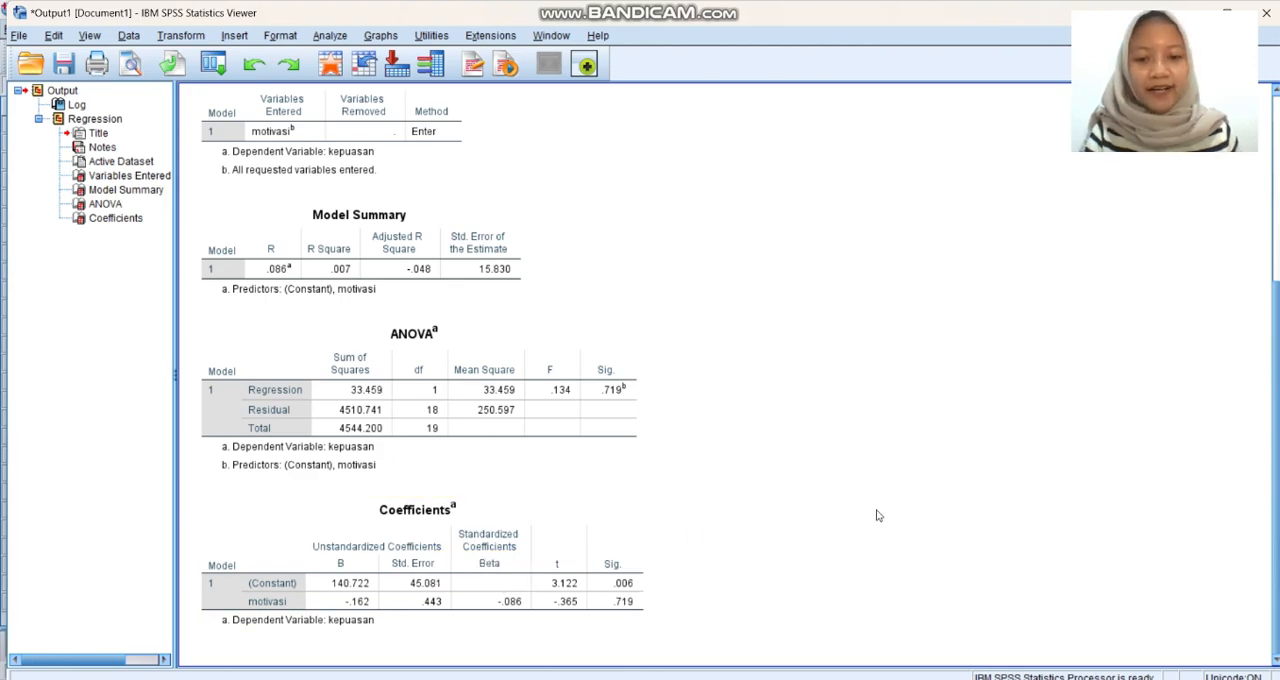
# Compare the regression equation in the "SPSS TERSERAH" Word report with the handwritten calculation in the PDF in Edge.
pyautogui.moveTo(851, 676)
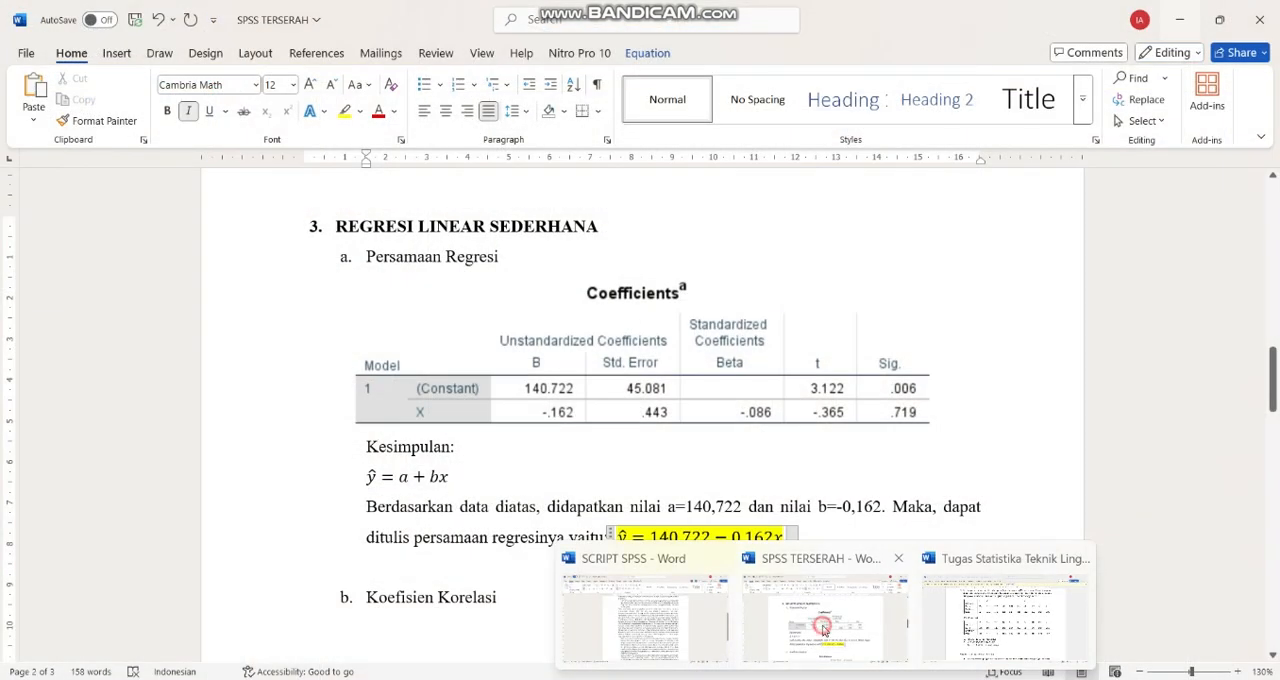
pyautogui.click(824, 612)
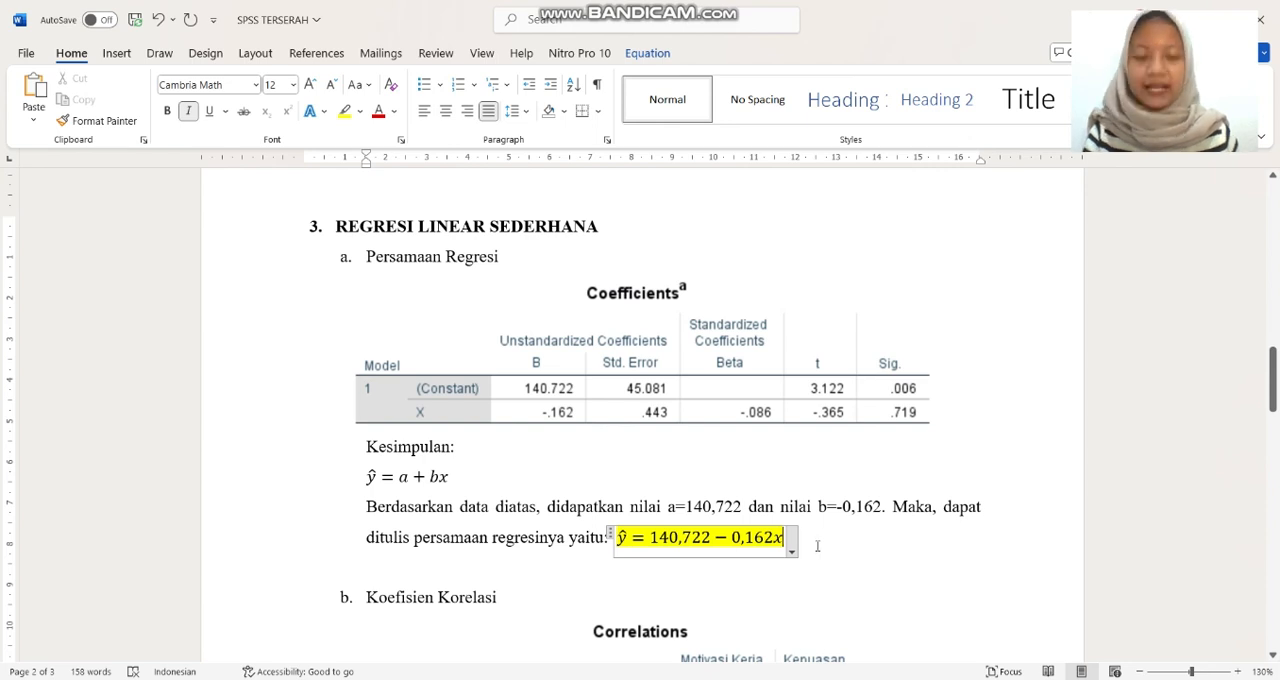
pyautogui.scroll(-1, 812, 545)
pyautogui.click(940, 463)
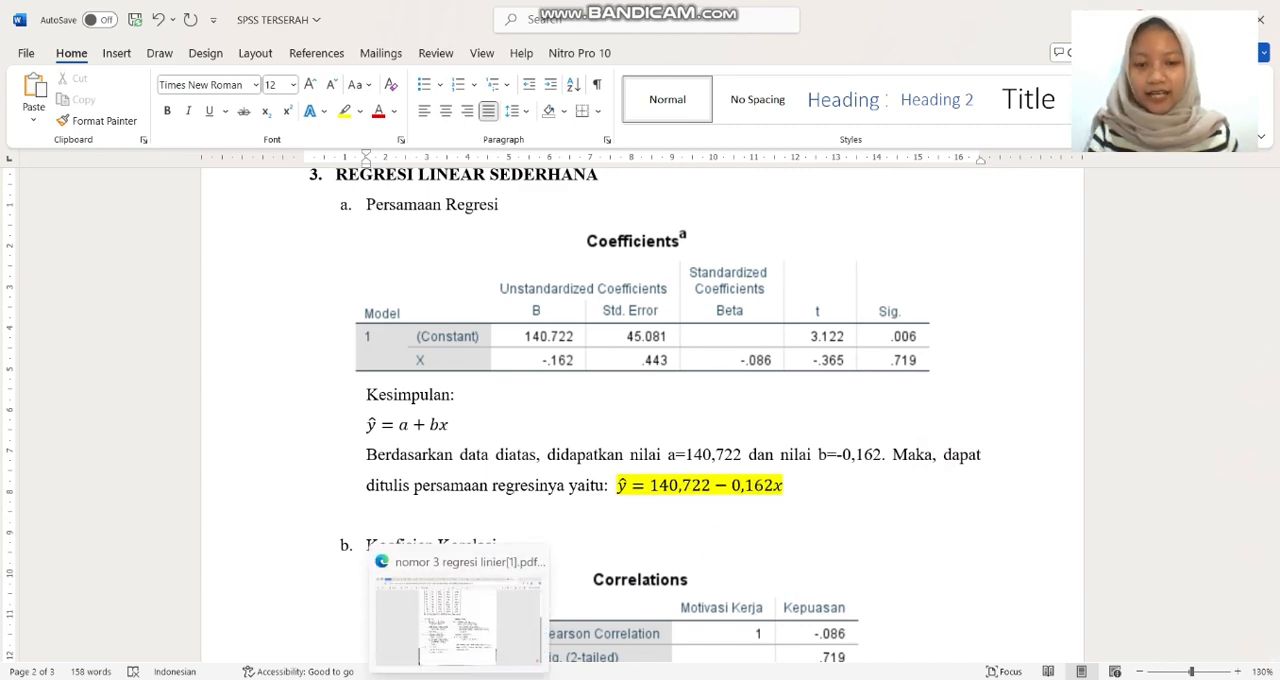
pyautogui.click(465, 628)
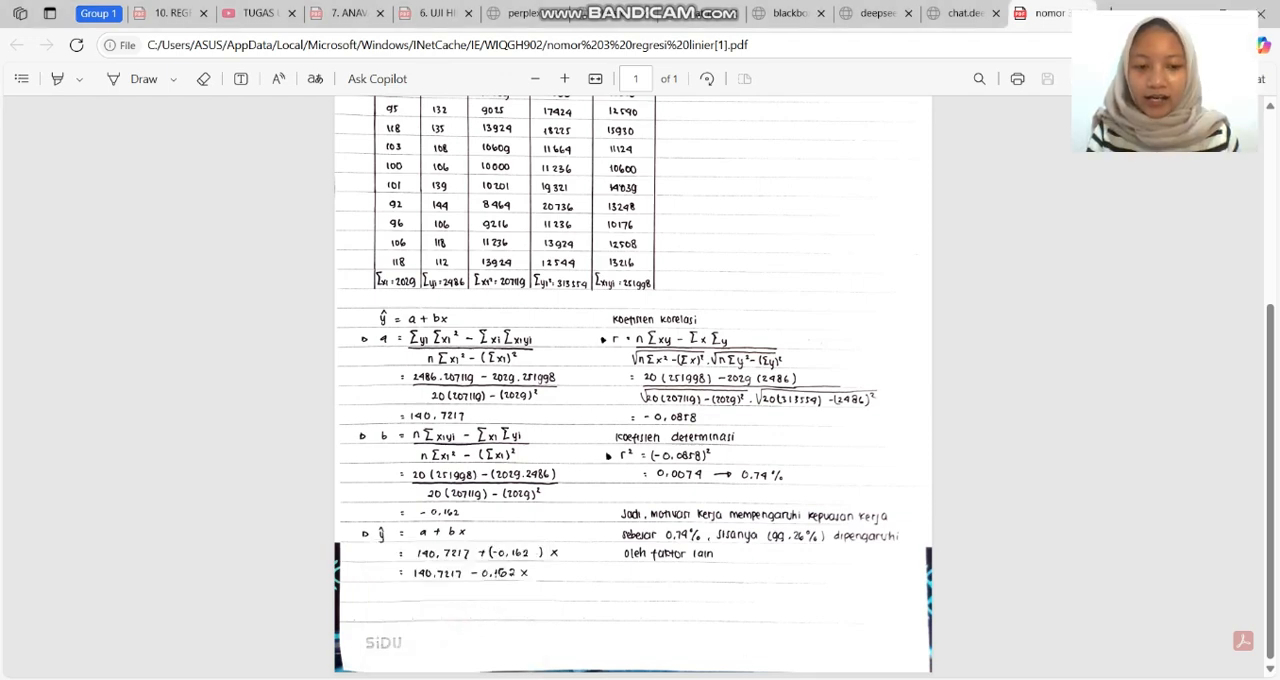
# Review the question 3 tasks in the "Tugas Statistika Teknik Lingkungan" Word document, and the handwritten correlation calculation in the PDF in Edge.
pyautogui.moveTo(826, 678)
pyautogui.moveTo(800, 642)
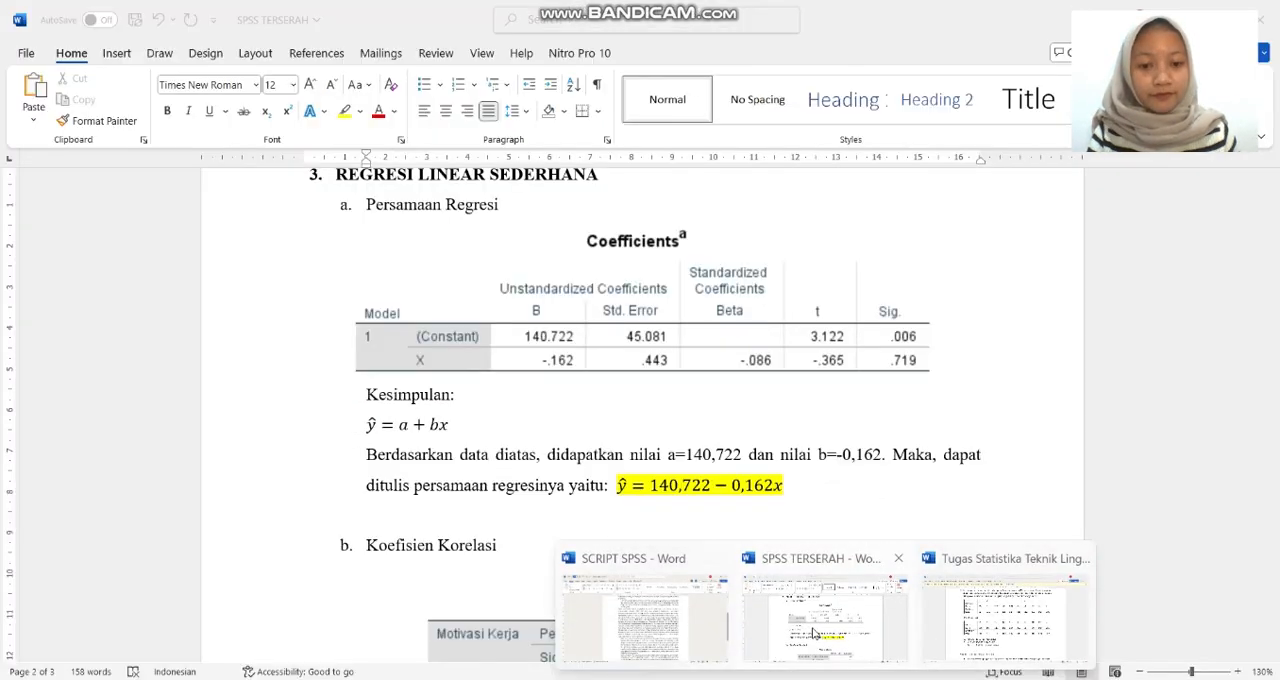
pyautogui.click(972, 617)
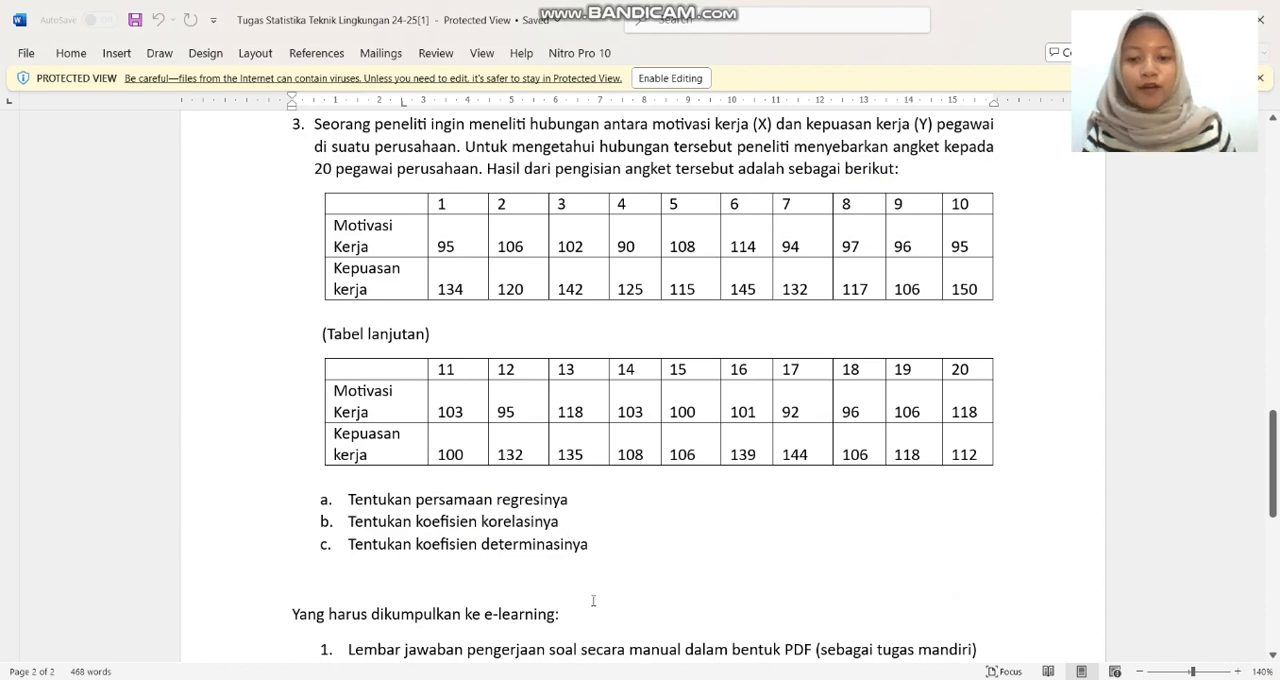
pyautogui.moveTo(460, 678)
pyautogui.click(470, 610)
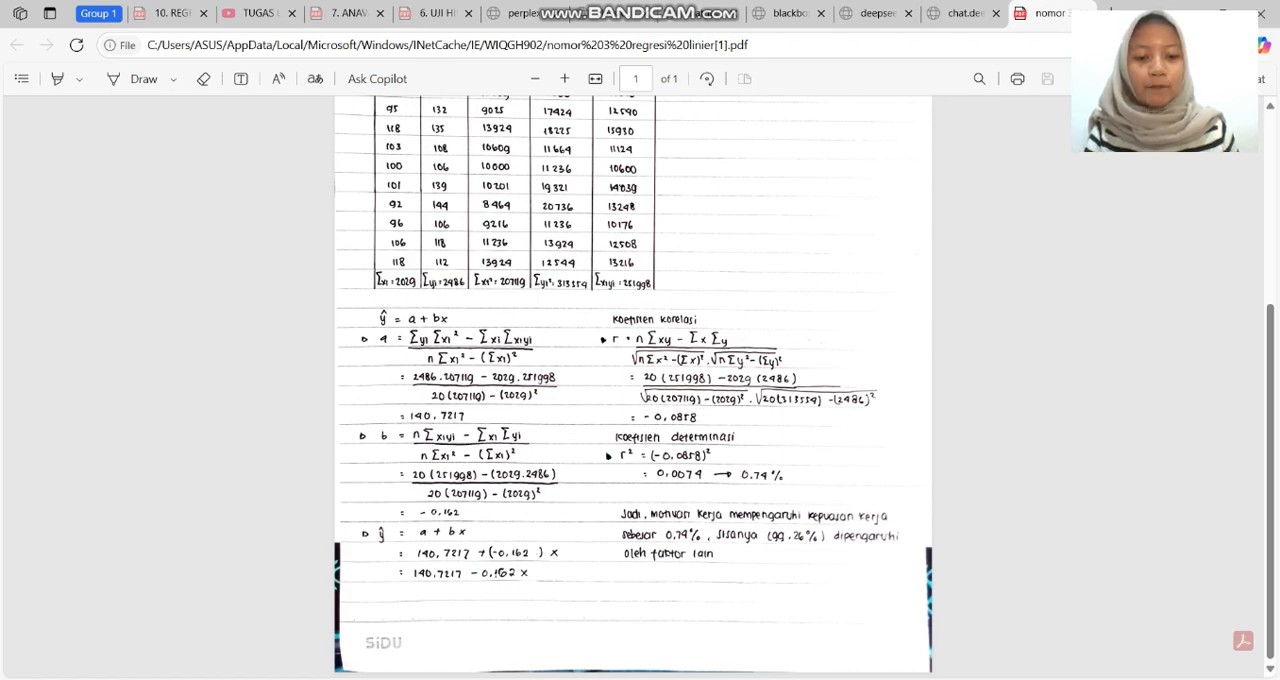
# Switch to the SPSS Data Editor and run a two-tailed Pearson bivariate correlation on motivasi and kepuasan, flagging significant correlations.
pyautogui.moveTo(880, 672)
pyautogui.click(923, 609)
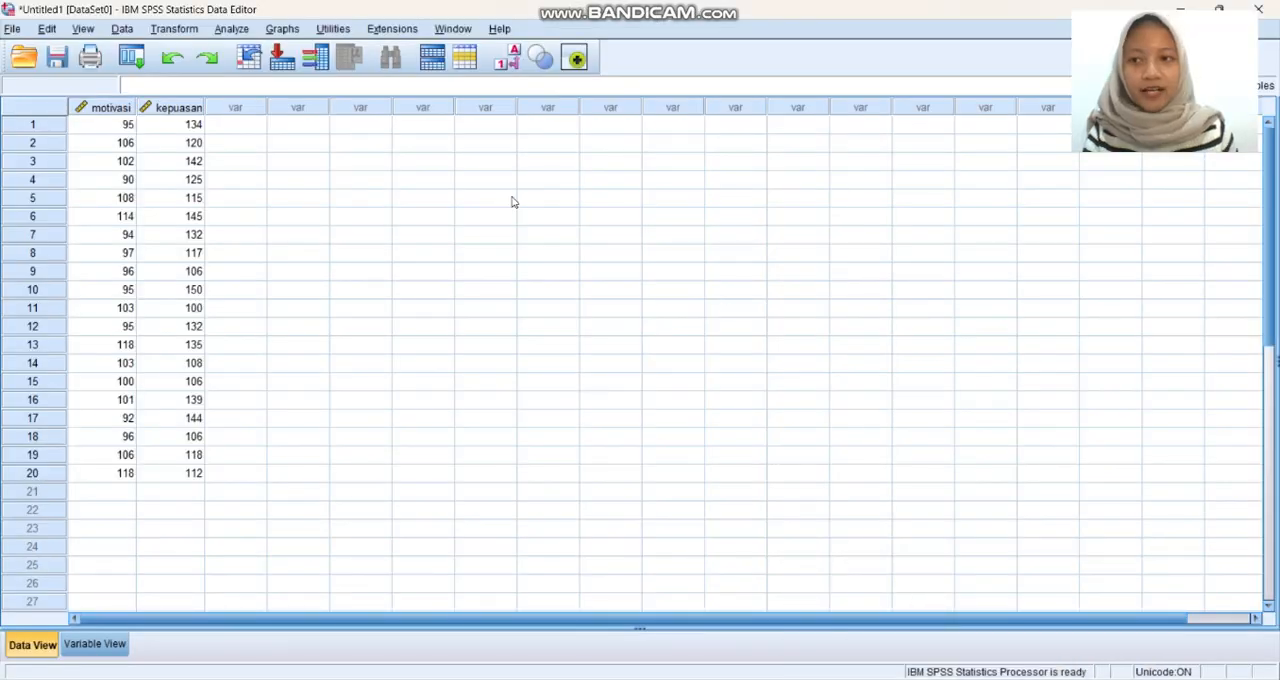
pyautogui.click(231, 28)
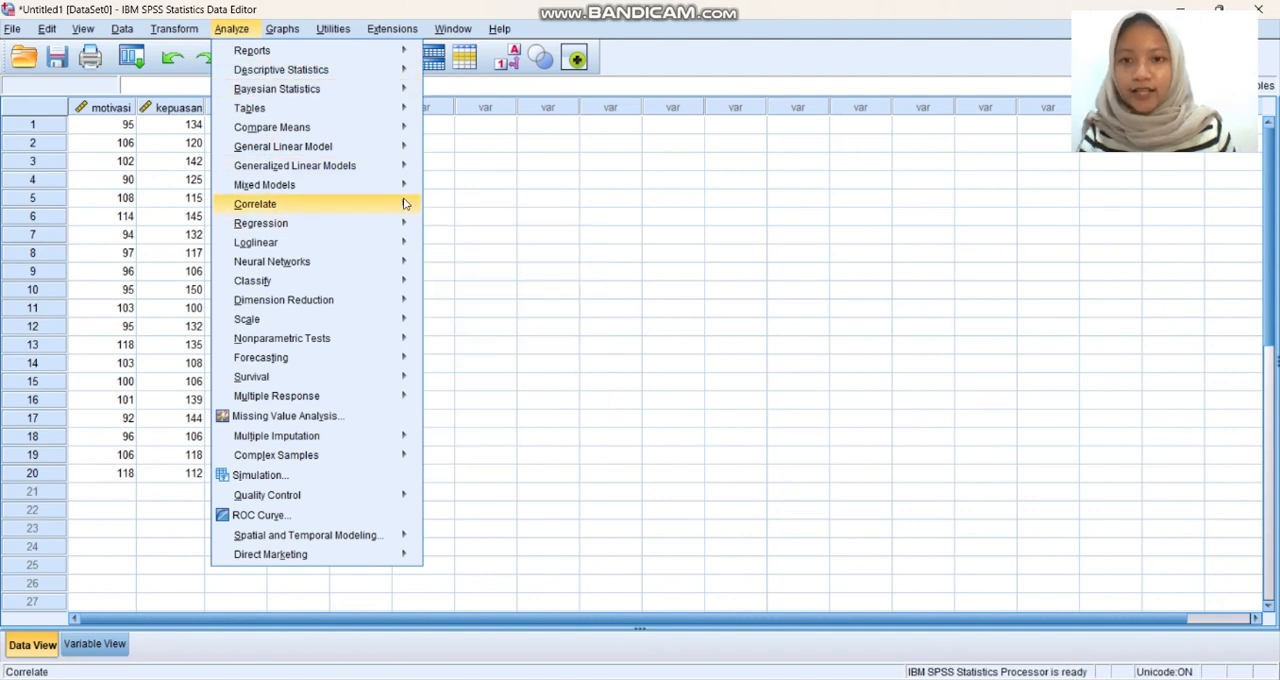
pyautogui.moveTo(405, 204)
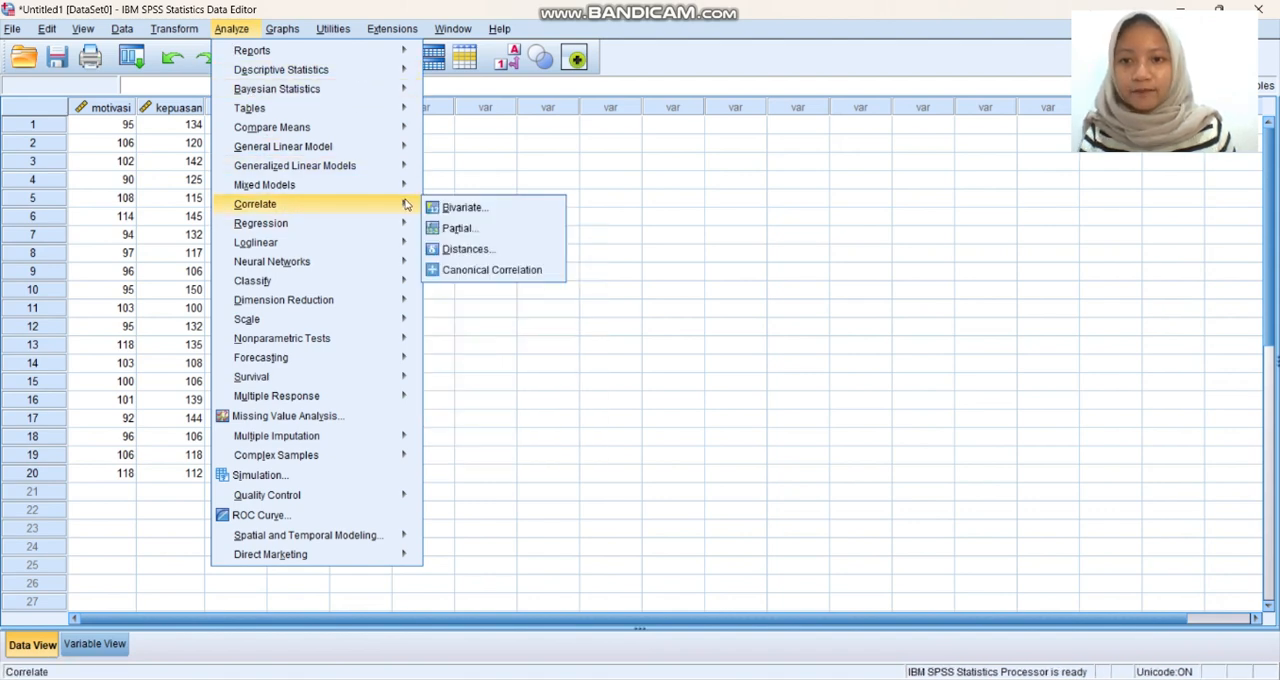
pyautogui.click(505, 215)
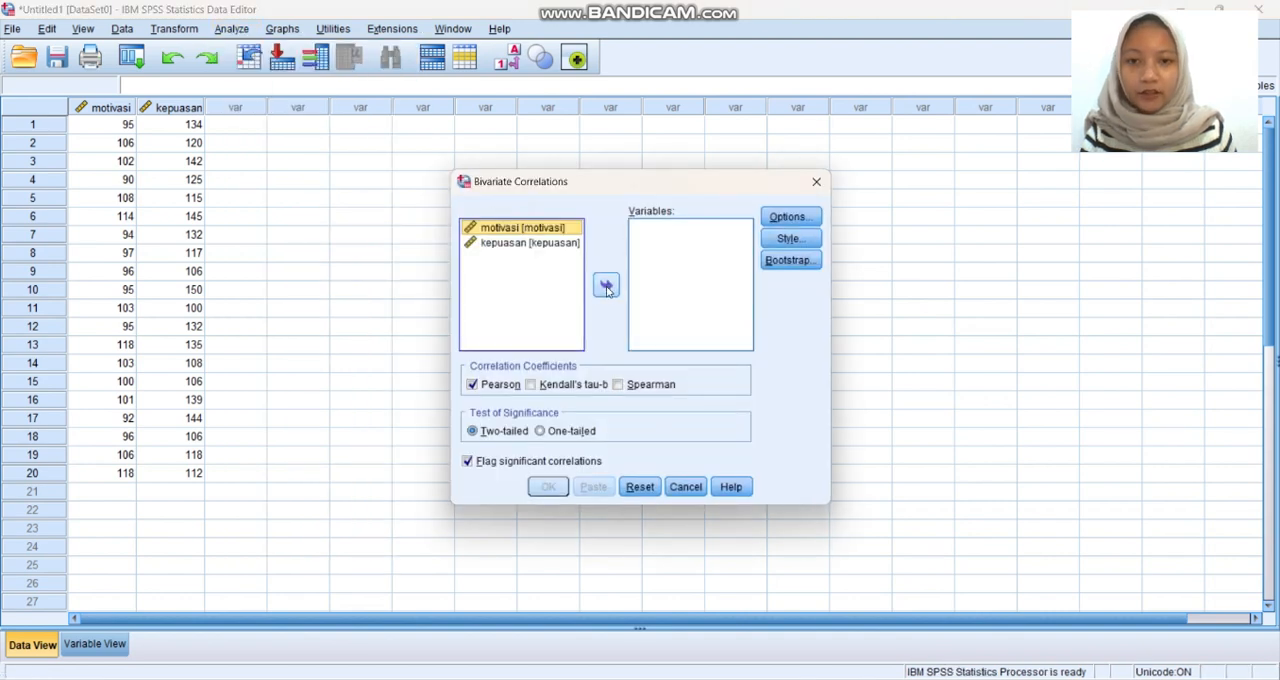
pyautogui.click(605, 288)
pyautogui.click(606, 286)
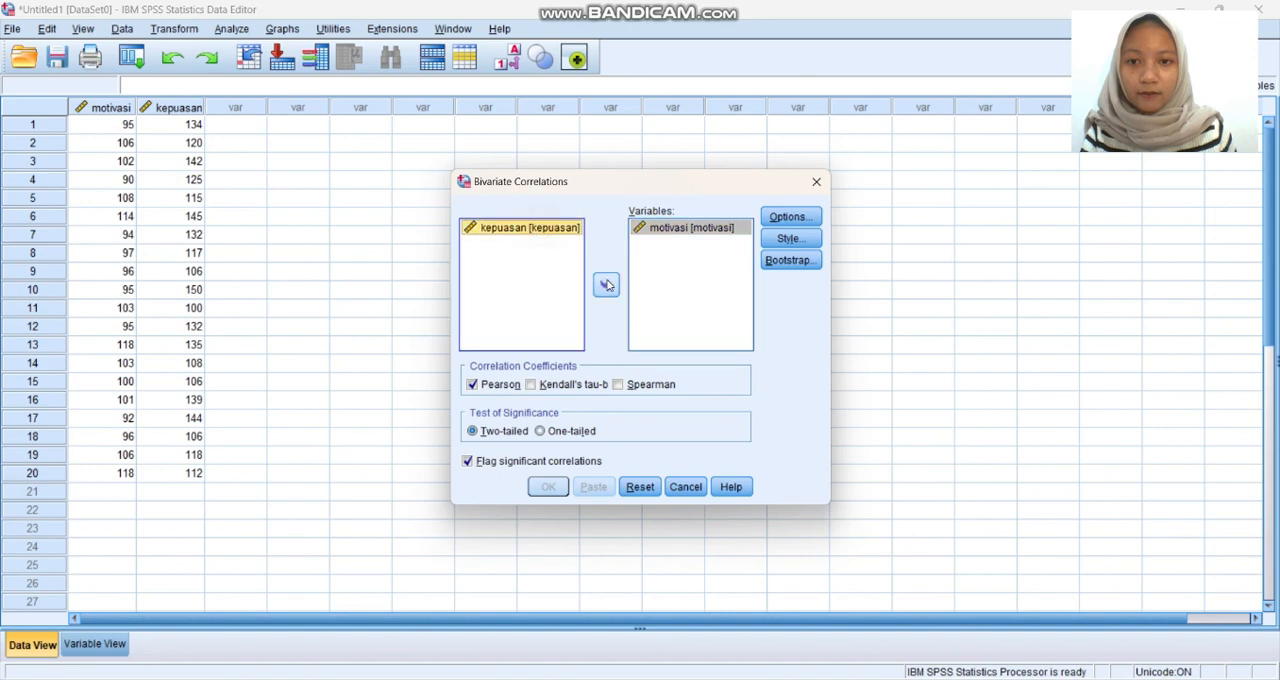
pyautogui.click(556, 487)
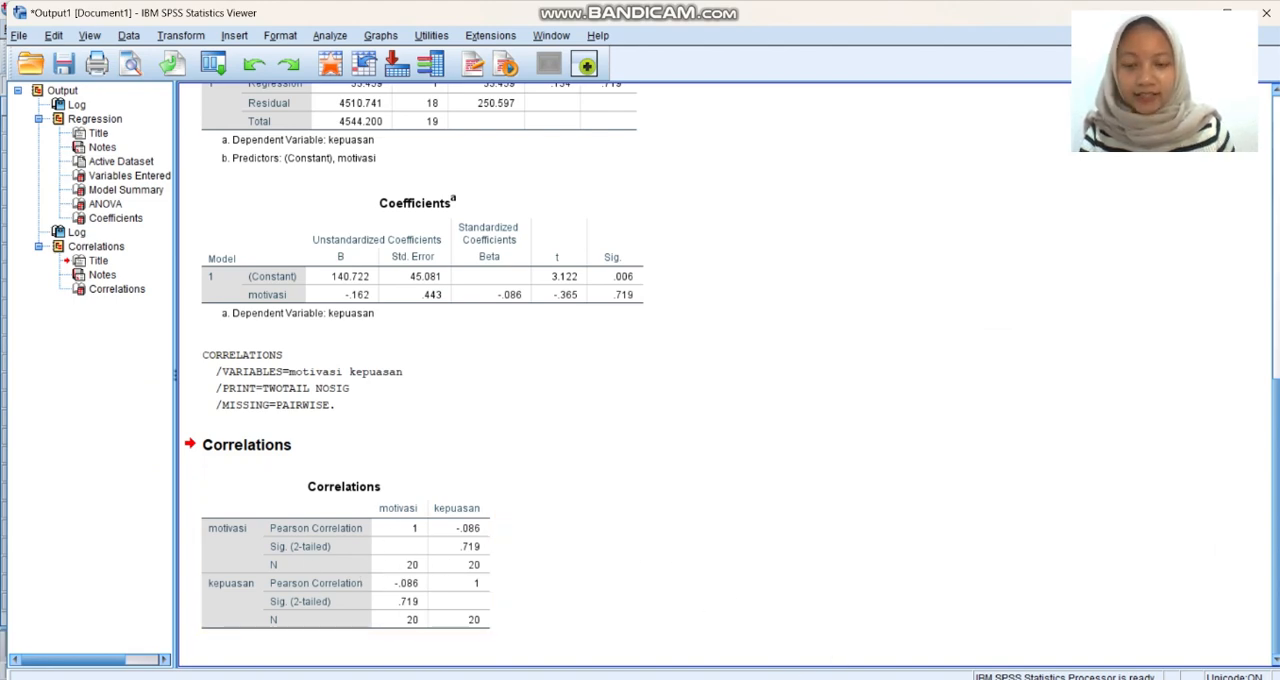
# Compare the Koefisien Korelasi section of the "SPSS TERSERAH" Word report with the question 3 tasks and the handwritten calculation in the PDF in Edge.
pyautogui.click(829, 600)
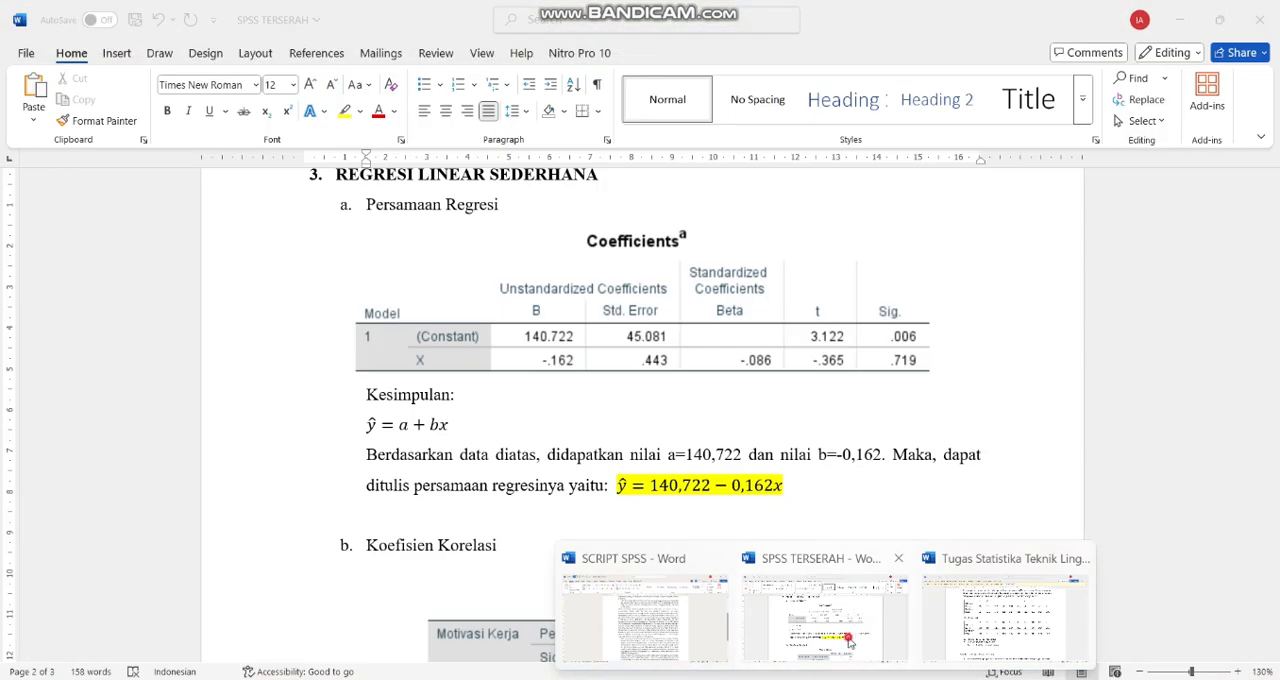
pyautogui.scroll(-5, 836, 511)
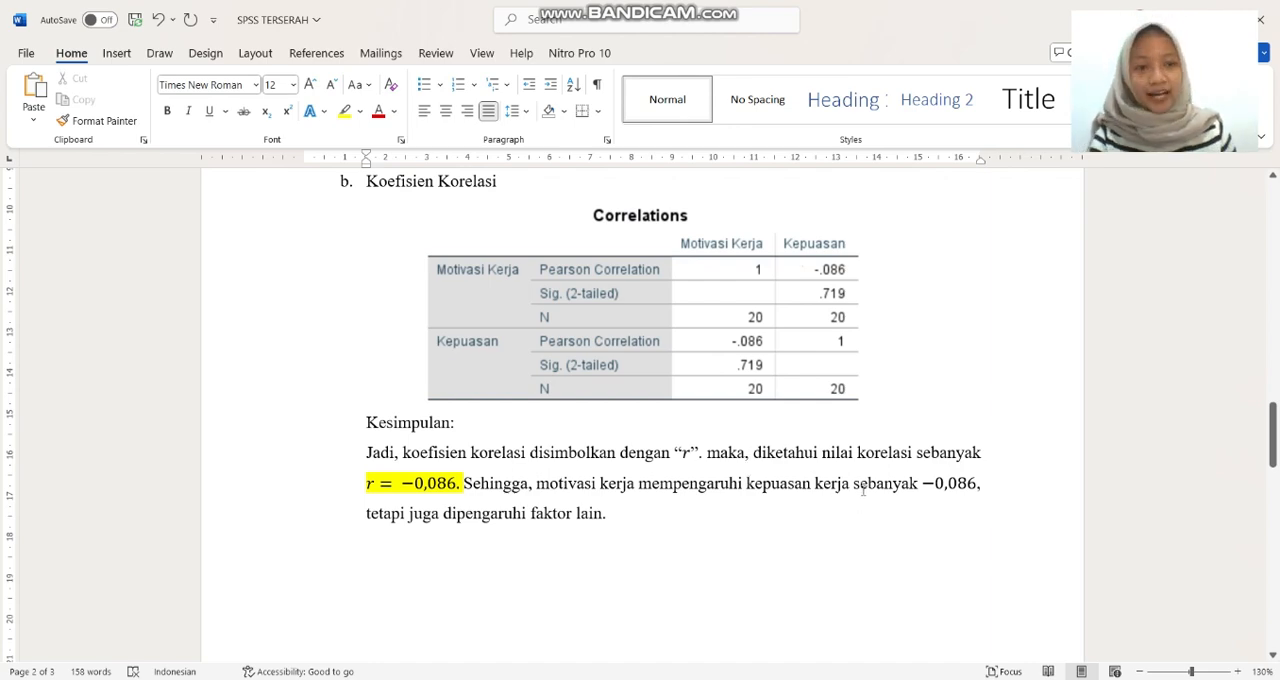
pyautogui.moveTo(825, 679)
pyautogui.click(1021, 634)
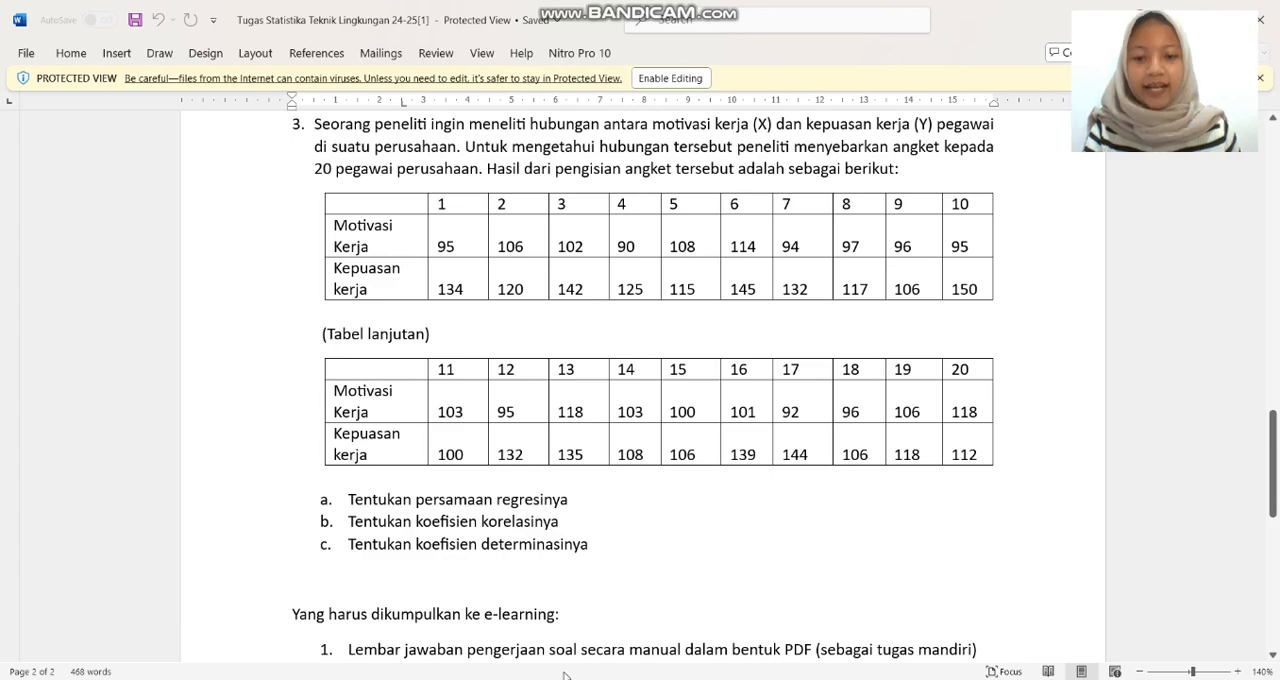
pyautogui.moveTo(462, 677)
pyautogui.click(460, 628)
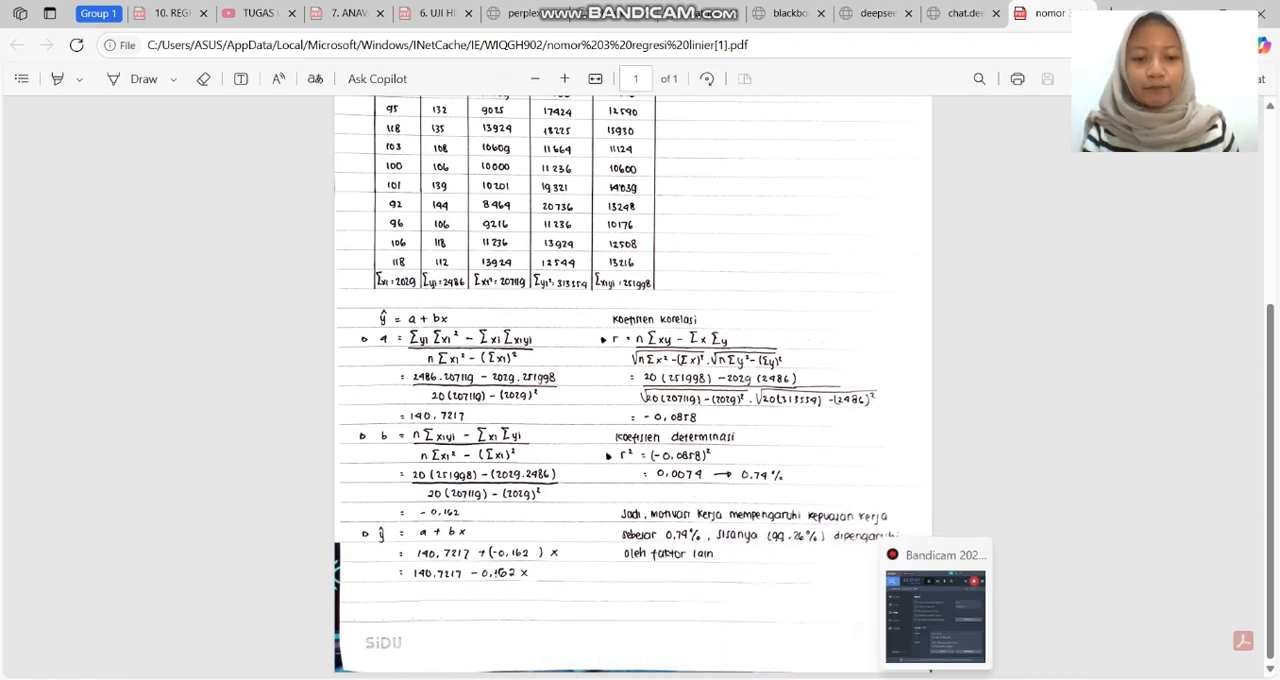
# Examine the regression Model Summary in the SPSS output, and look for the coefficient of determination in the "SPSS TERSERAH" Word report.
pyautogui.moveTo(972, 679)
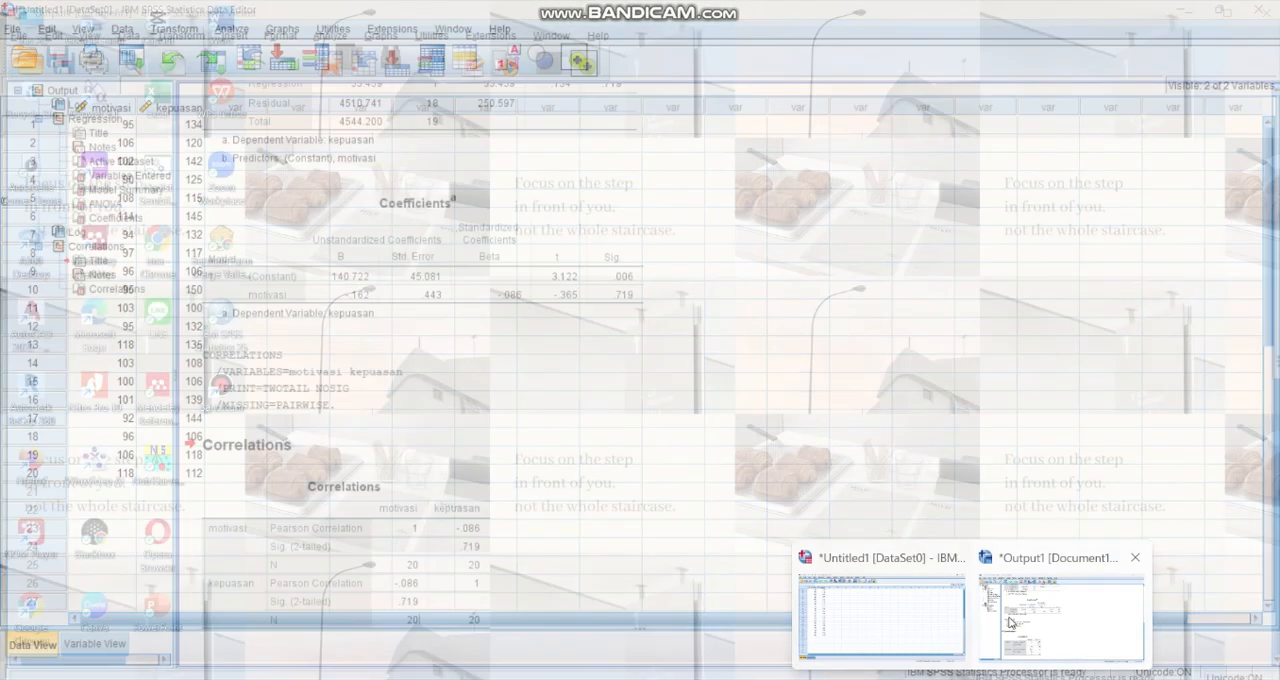
pyautogui.click(1010, 615)
pyautogui.scroll(8, 514, 474)
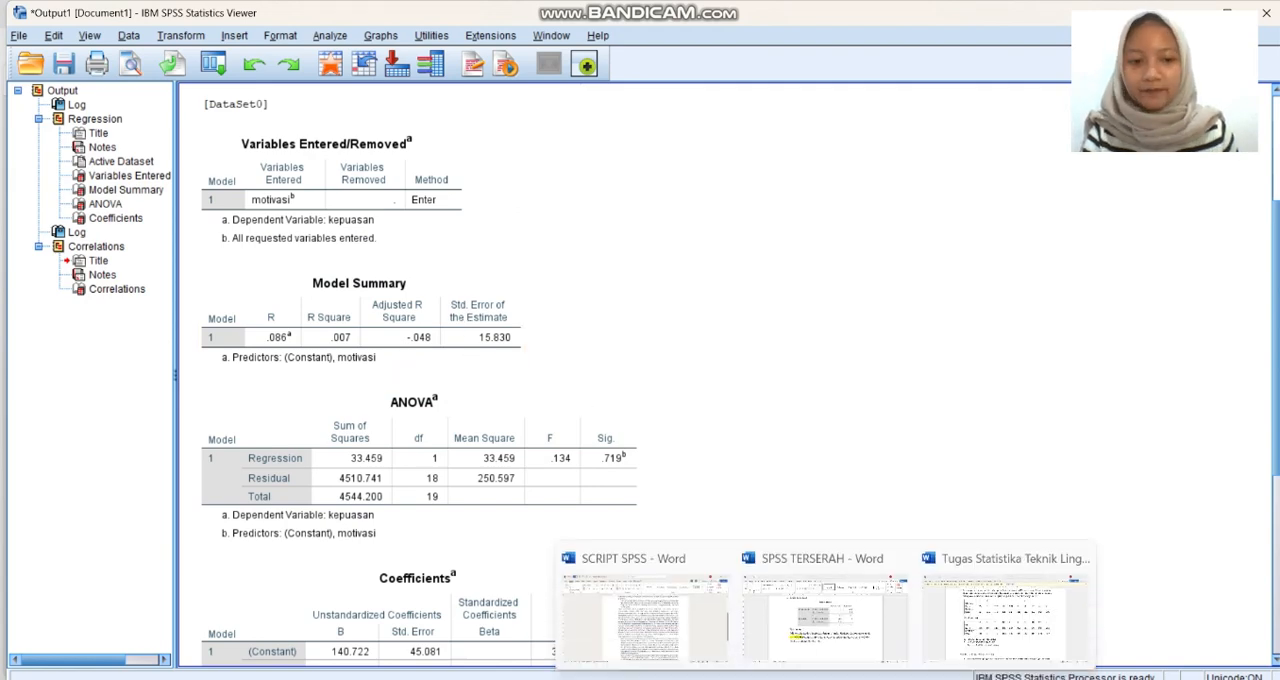
pyautogui.click(834, 645)
pyautogui.scroll(-10, 787, 543)
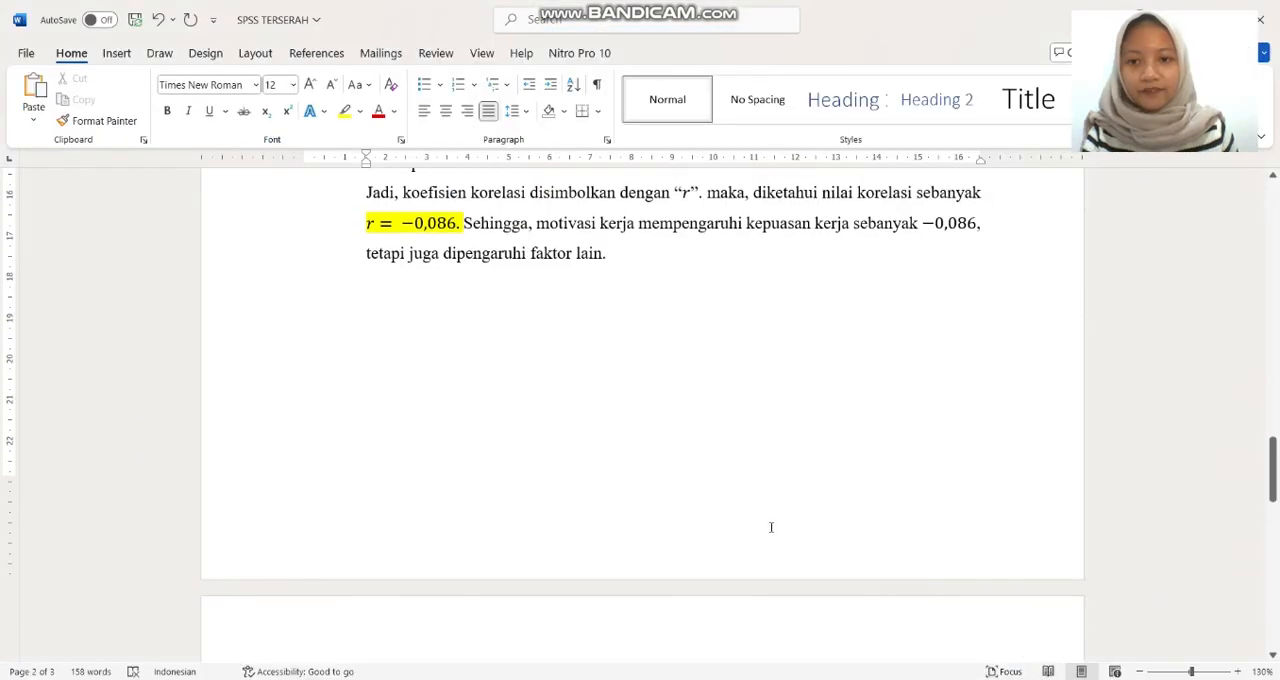